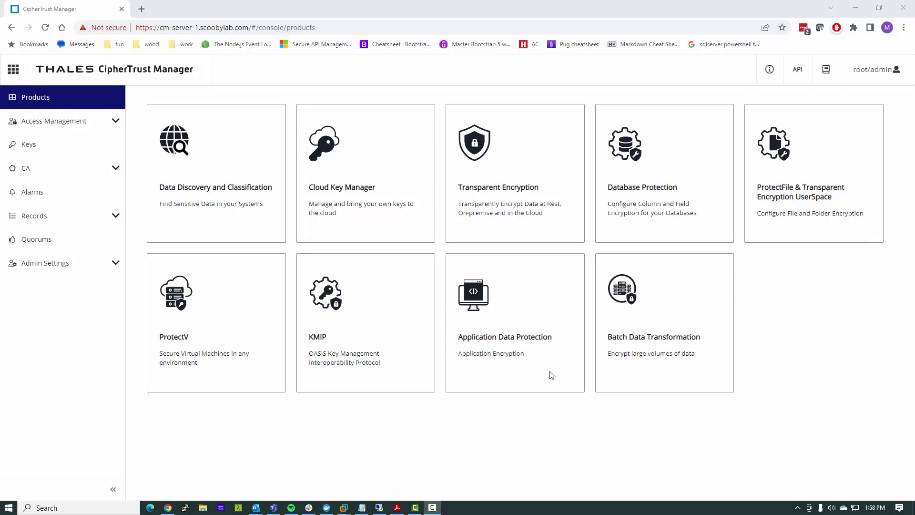
Open Transparent Encryption to list the registered Windows and Linux FS clients
left_click(517, 181)
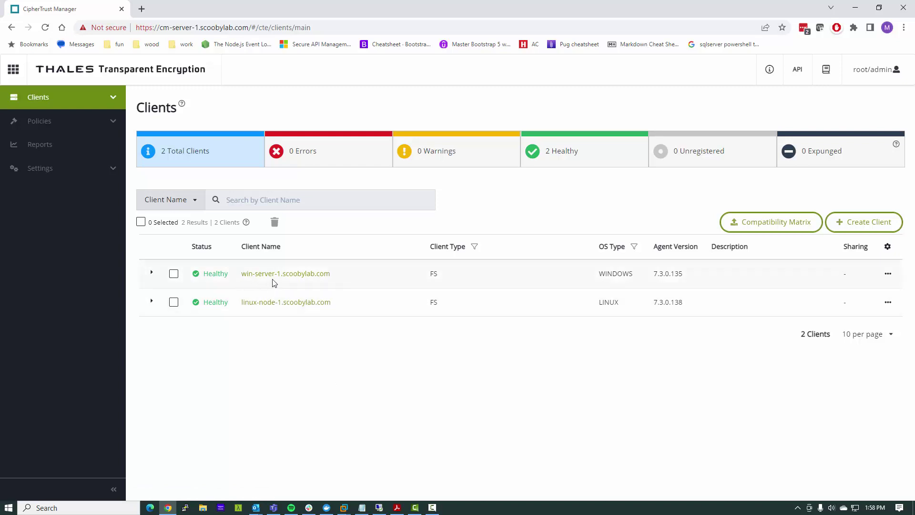
On the Windows client, browse File Explorer to C:\secret\bank and bring up bank.csv's actions
left_click(379, 507)
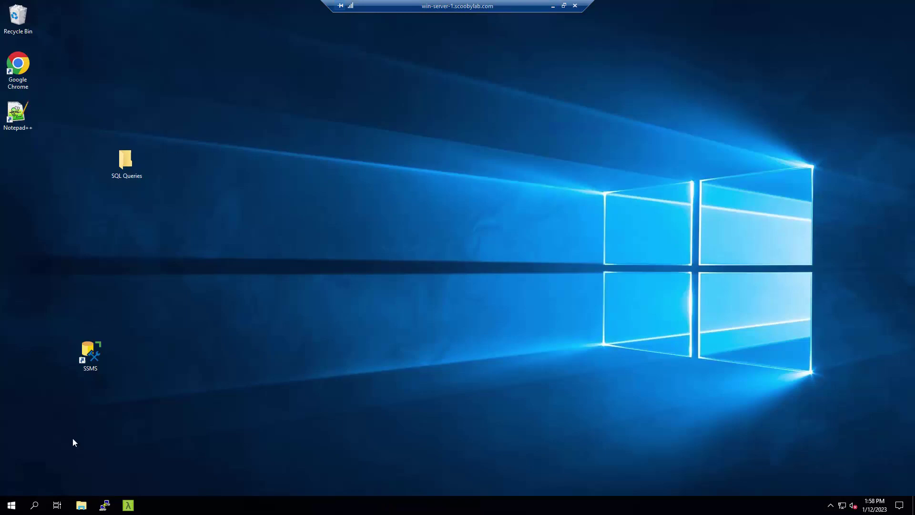
left_click(81, 505)
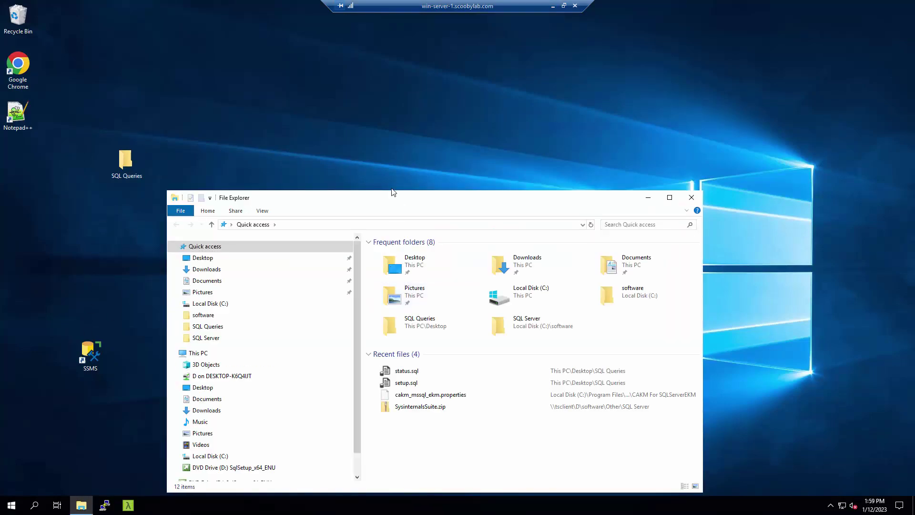
left_click_drag(393, 192, 397, 66)
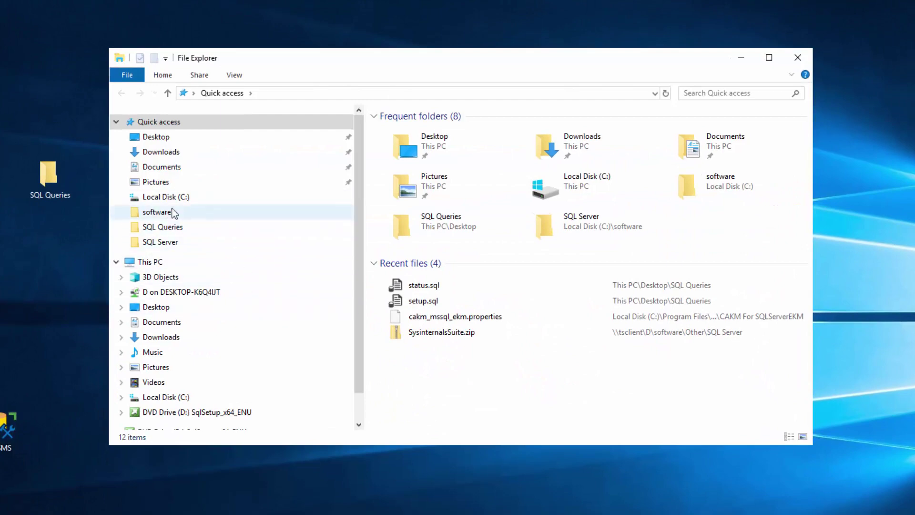
left_click(169, 197)
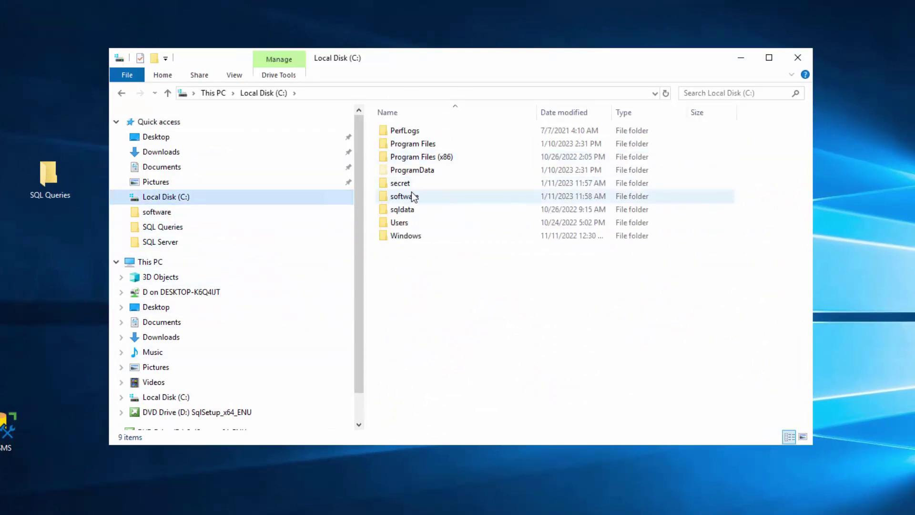
double_click(407, 184)
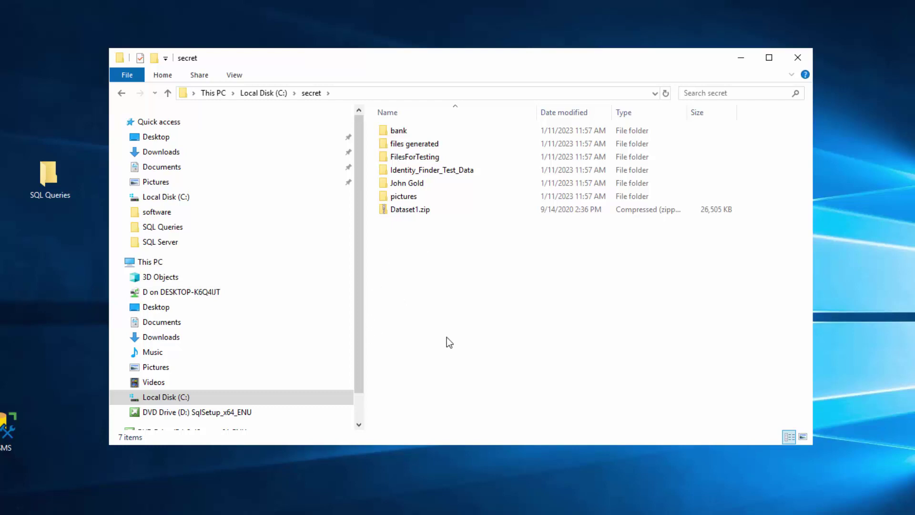
double_click(400, 129)
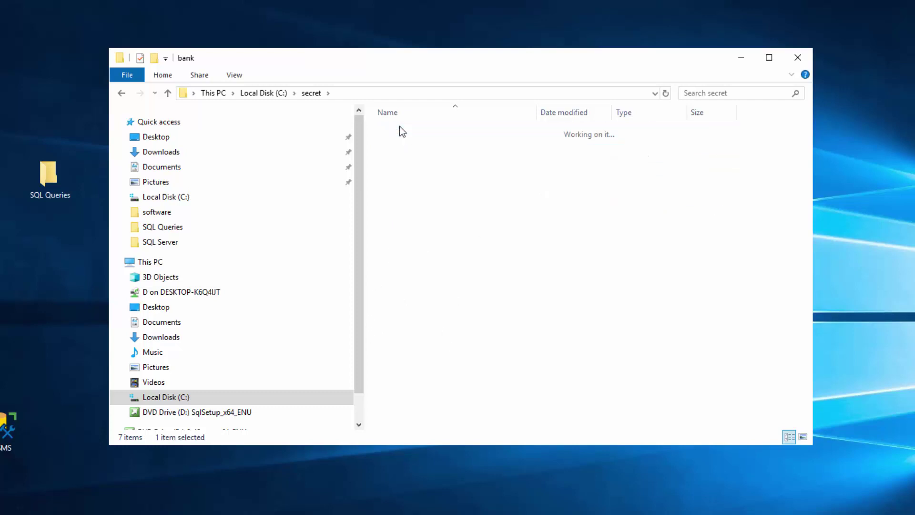
left_click(409, 130)
right_click(411, 130)
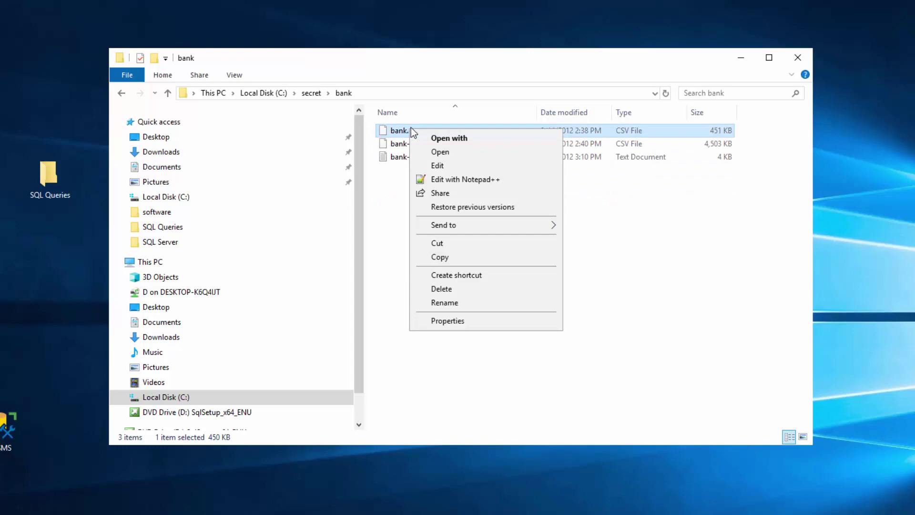
Open bank.csv in Notepad++, confirm it is readable plaintext, then close the file
left_click(500, 186)
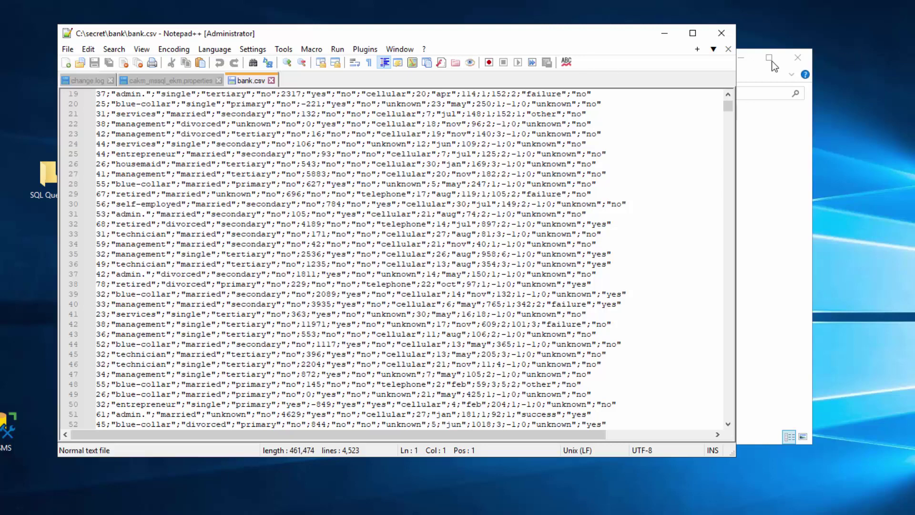
left_click(728, 48)
Close Notepad++, return to the secret folder, and open CipherTrust Manager's empty Policies list
left_click(722, 33)
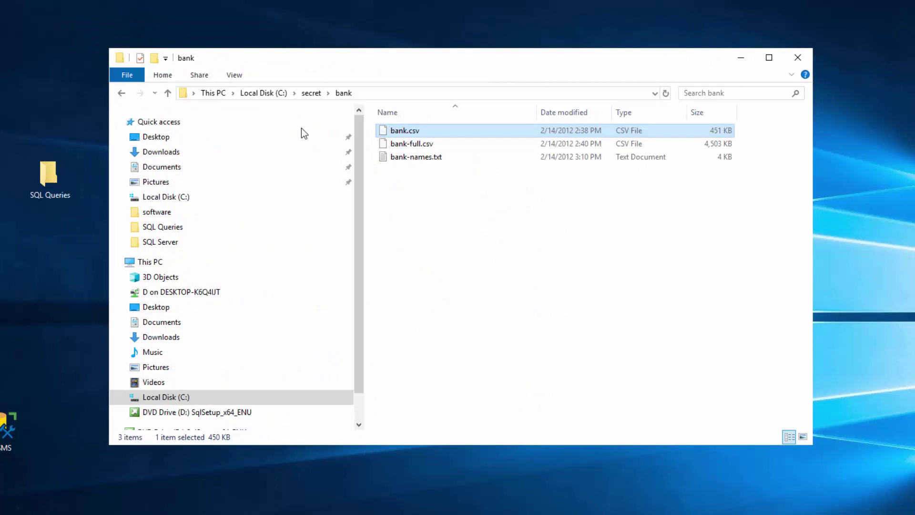
left_click(305, 91)
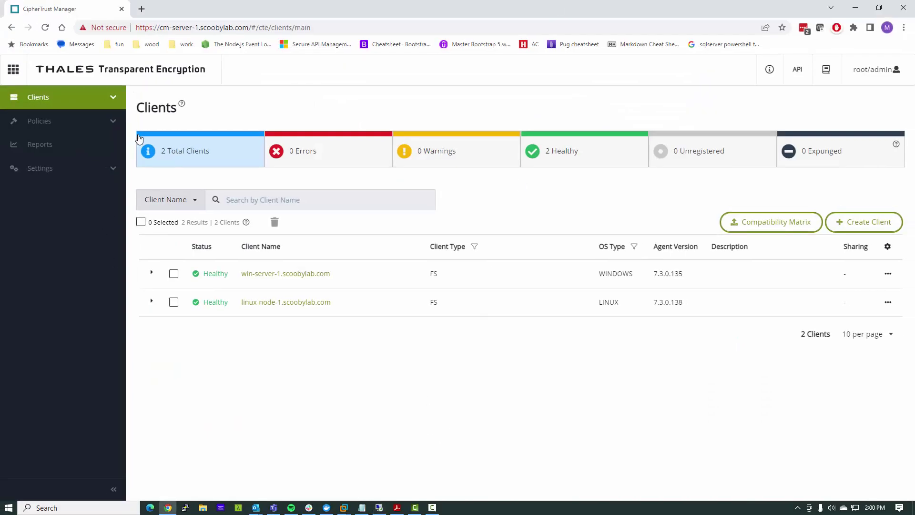
left_click(40, 121)
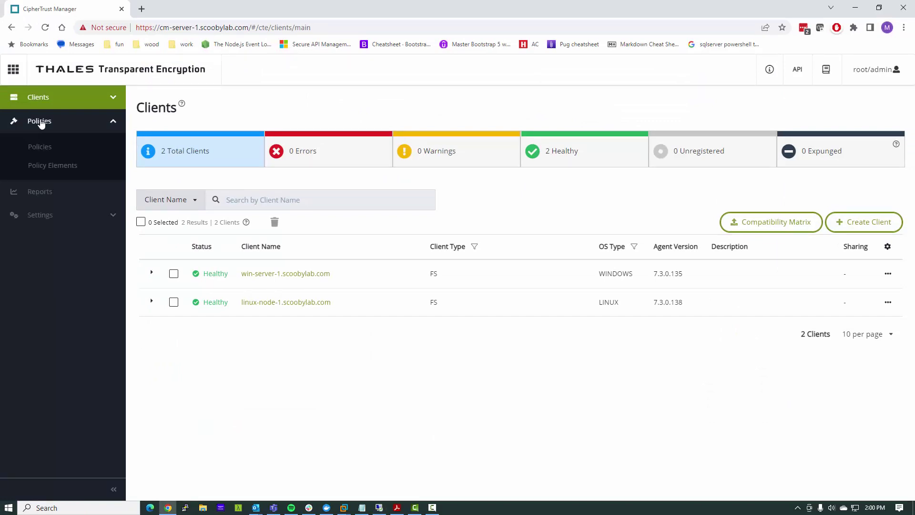
left_click(37, 153)
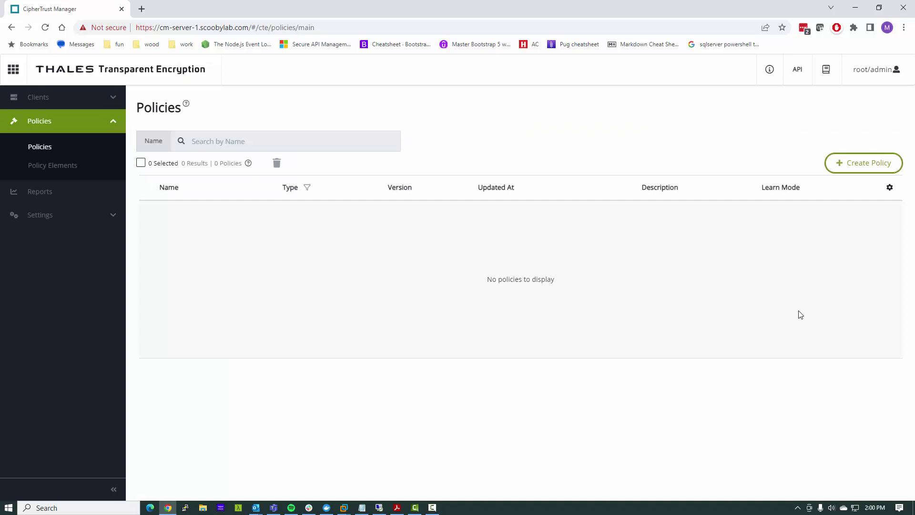
Create a Live Data Transformation policy named myldtpolicy and continue to its security rules
left_click(864, 162)
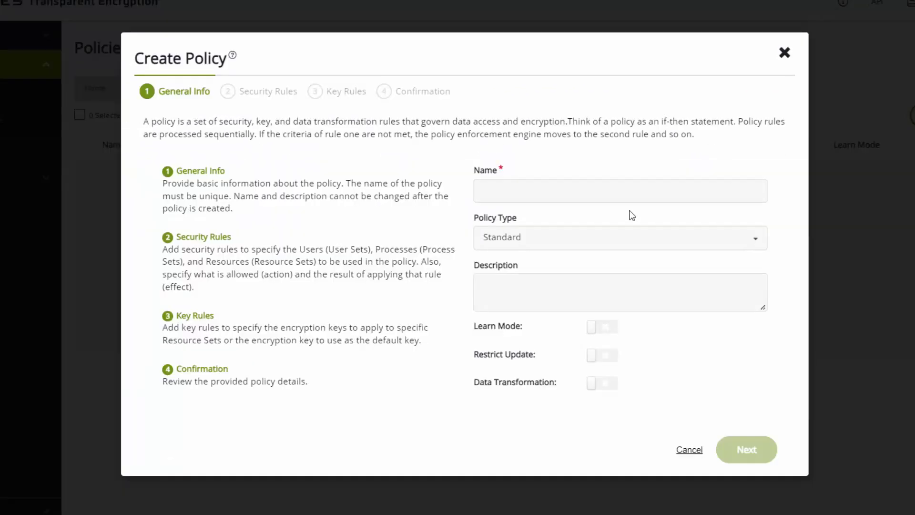
left_click(539, 246)
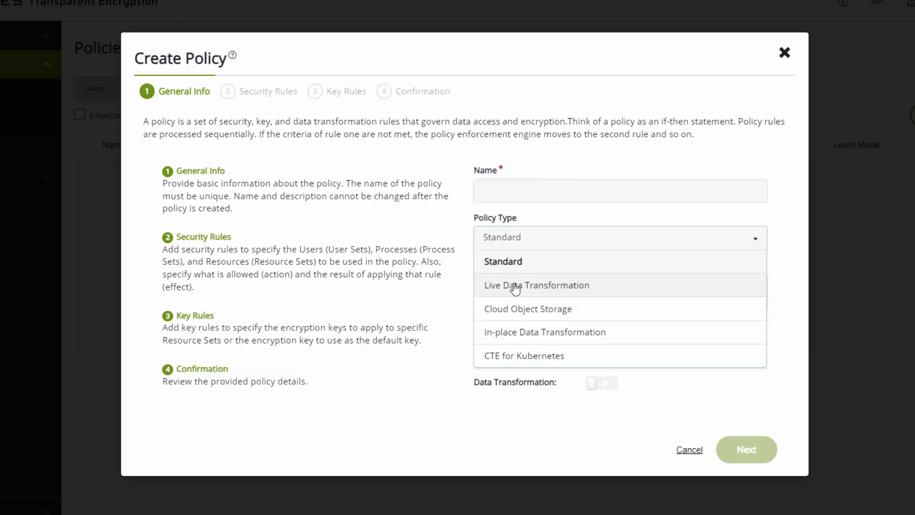
left_click(576, 288)
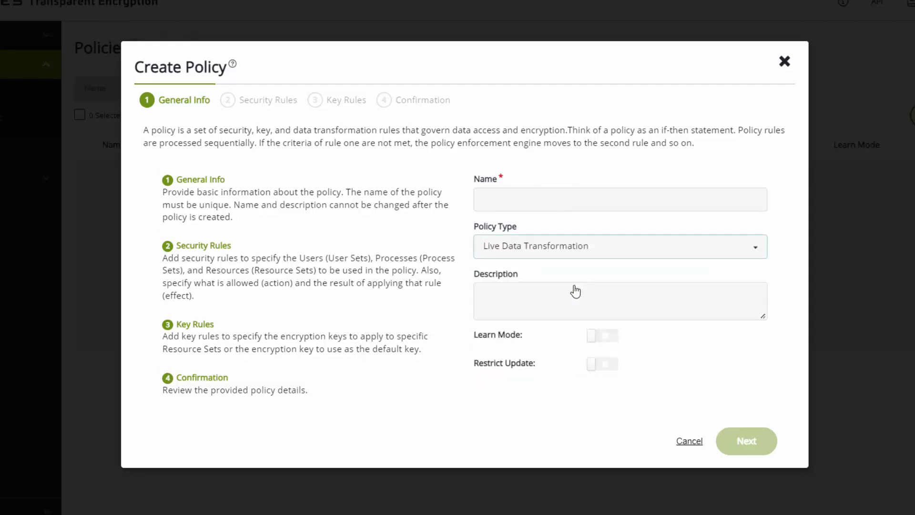
left_click(552, 200)
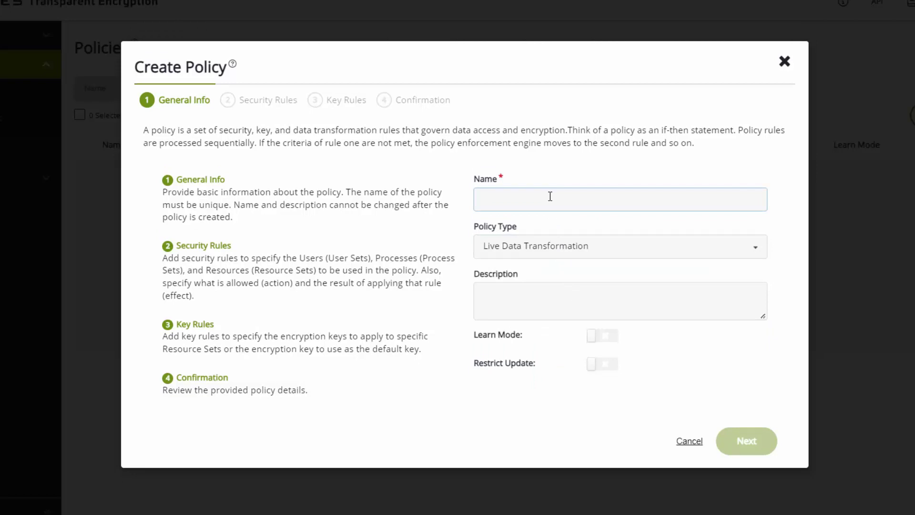
type("my")
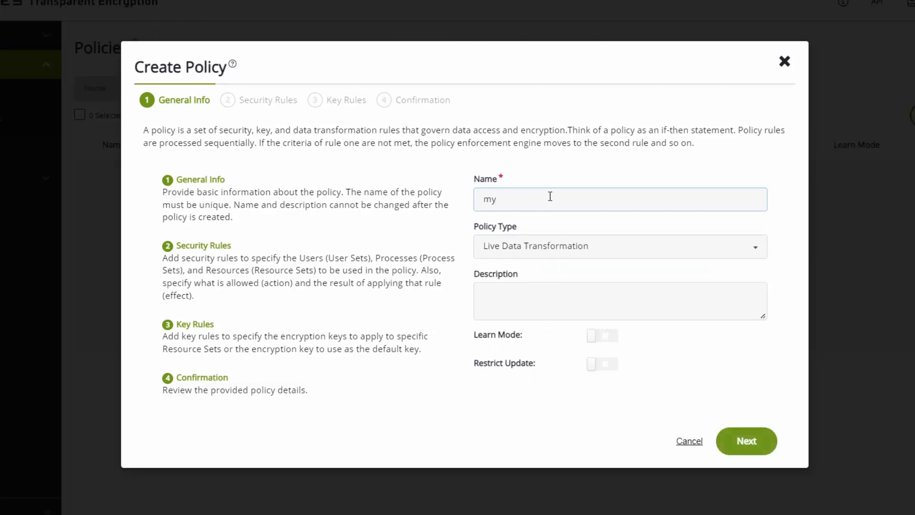
type("ldtpolicy")
key("ctrl+a")
left_click(766, 446)
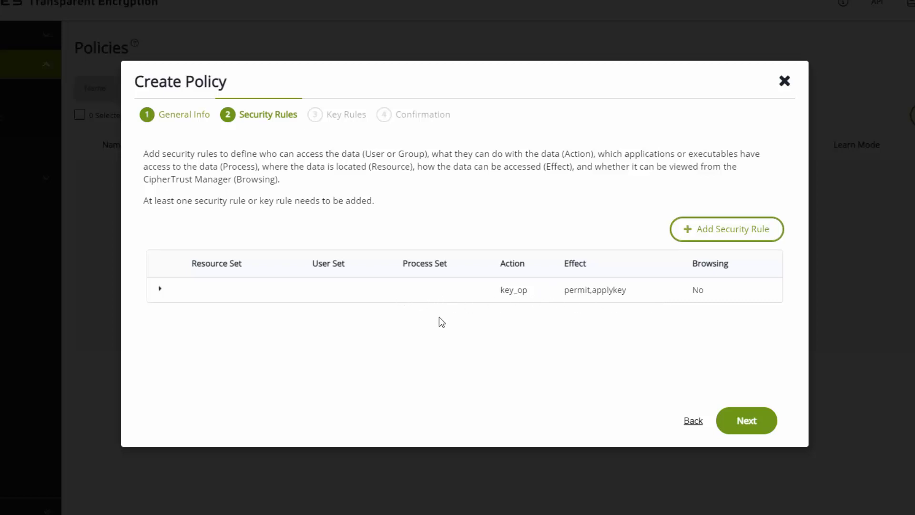
Add a security rule with all_ops action and permit,applykey effect (no audit), browsing allowed
left_click(755, 239)
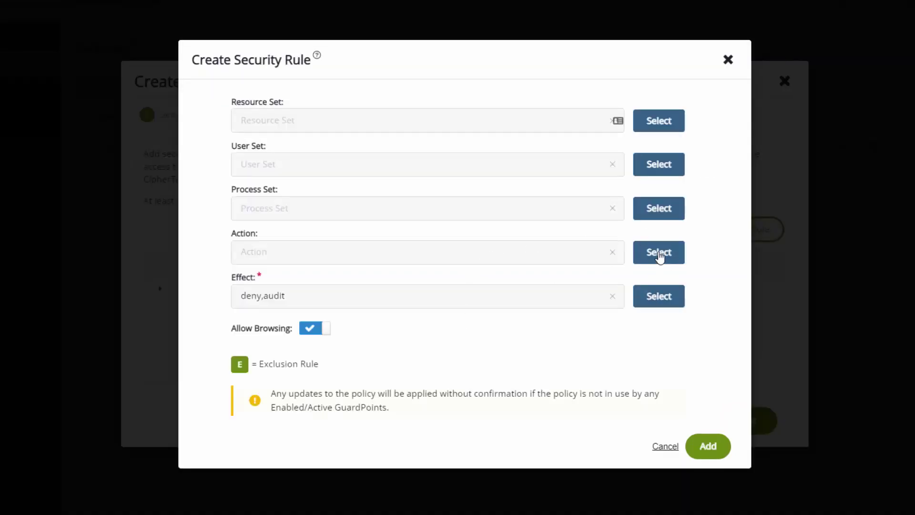
left_click(659, 256)
left_click(486, 244)
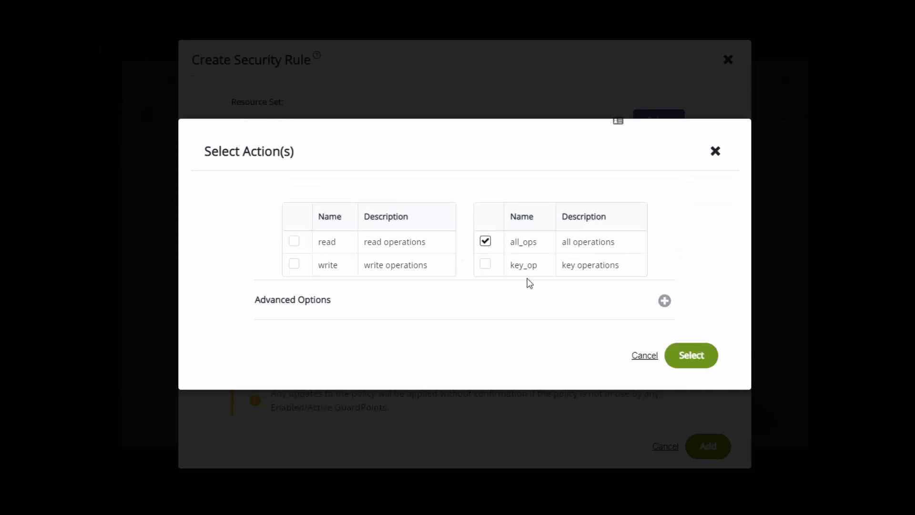
left_click(686, 359)
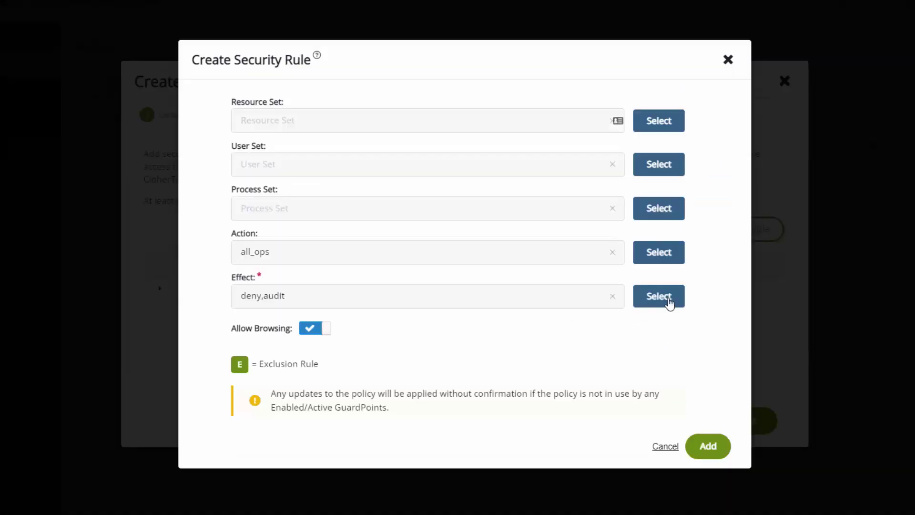
left_click(669, 303)
left_click(205, 243)
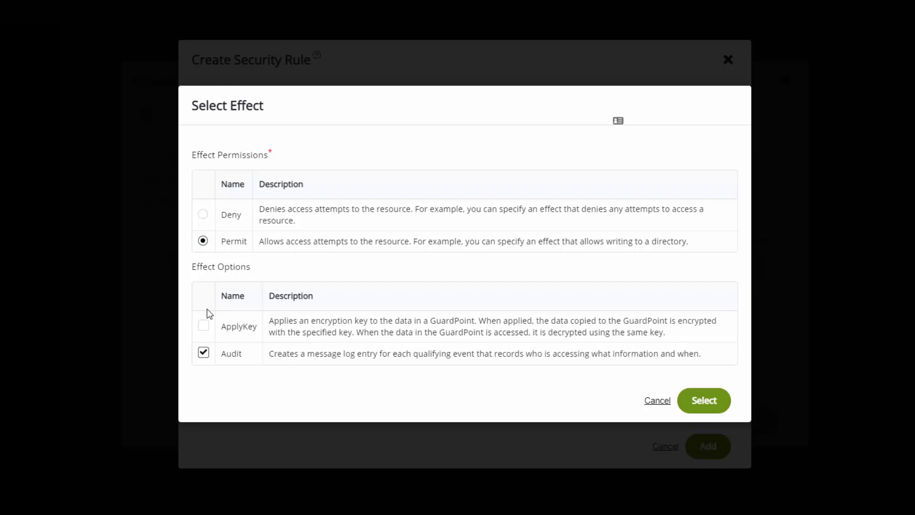
left_click(204, 326)
left_click(205, 353)
left_click(711, 403)
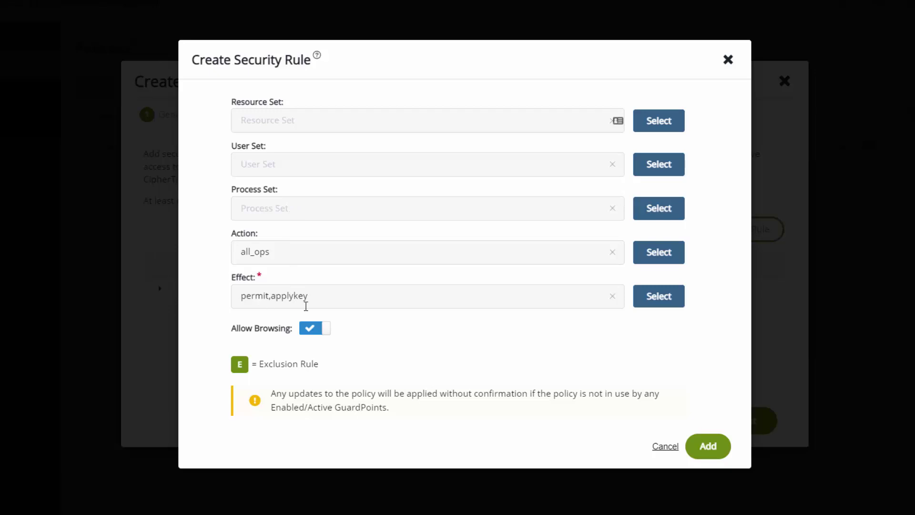
left_click(706, 447)
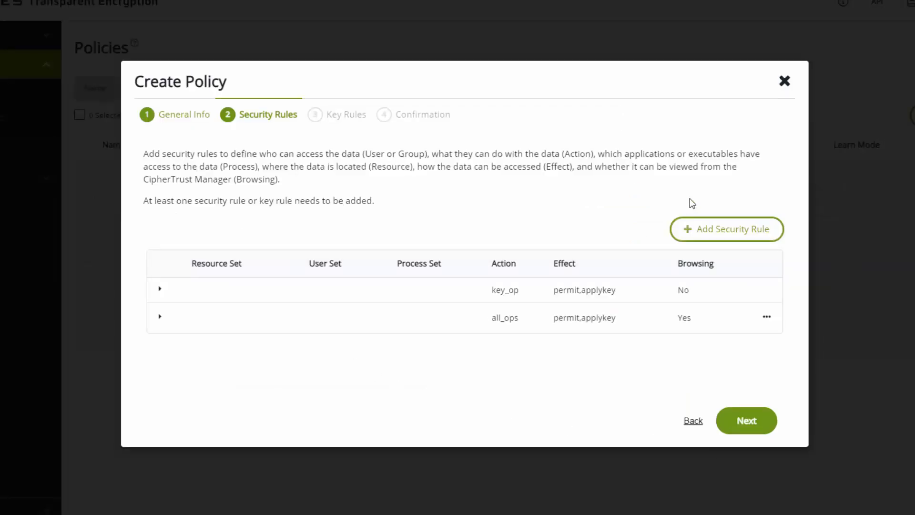
Add a third security rule with deny,audit effect and browsing allowed
left_click(744, 231)
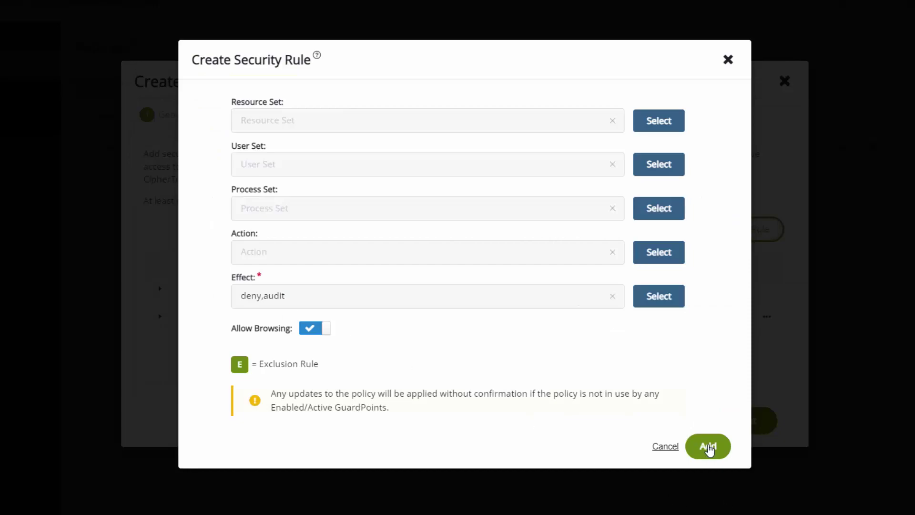
left_click(708, 447)
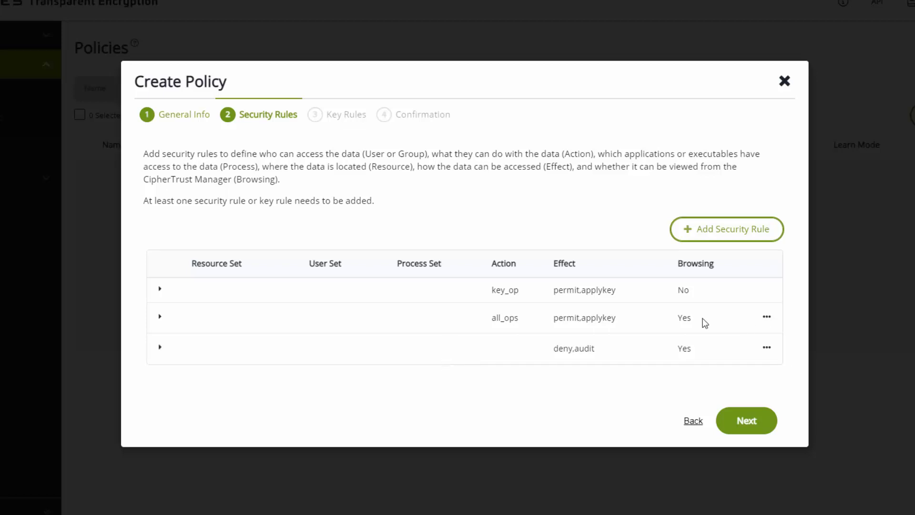
Advance to key rules, start a new key rule, and set clear_key as its current key
left_click(753, 428)
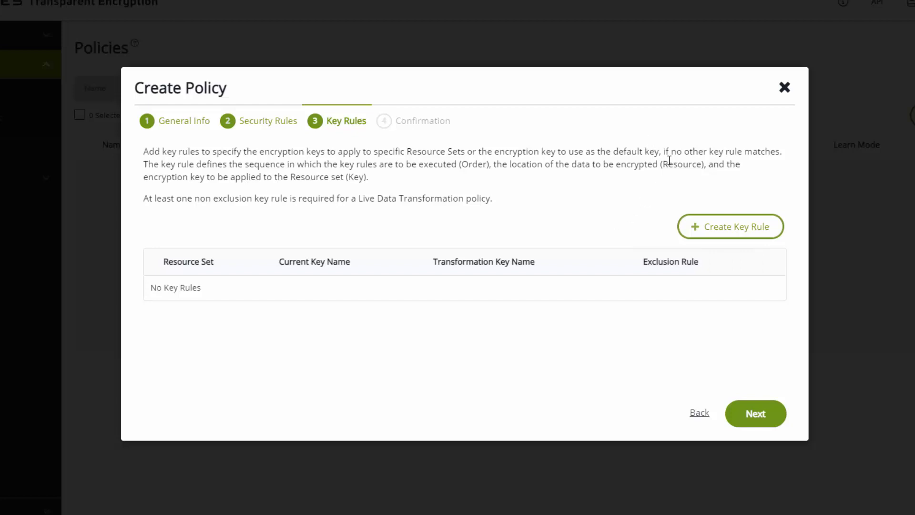
left_click(738, 232)
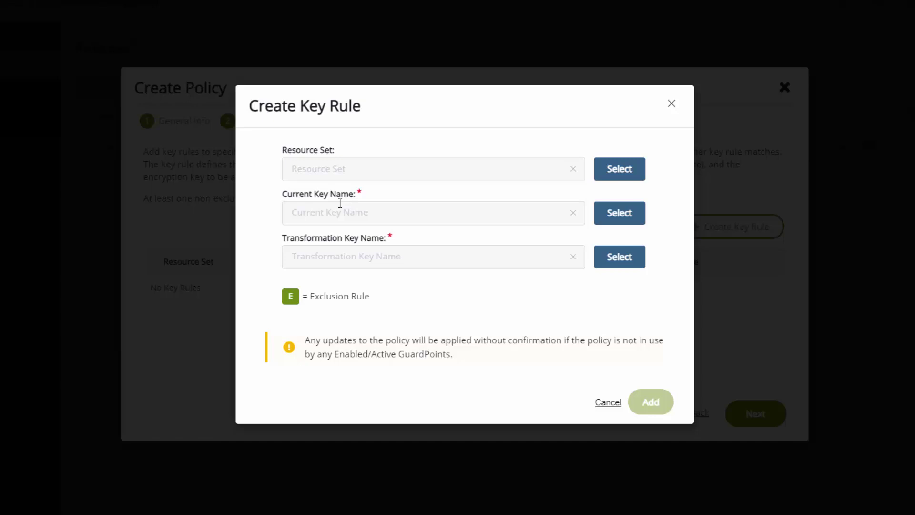
left_click(625, 219)
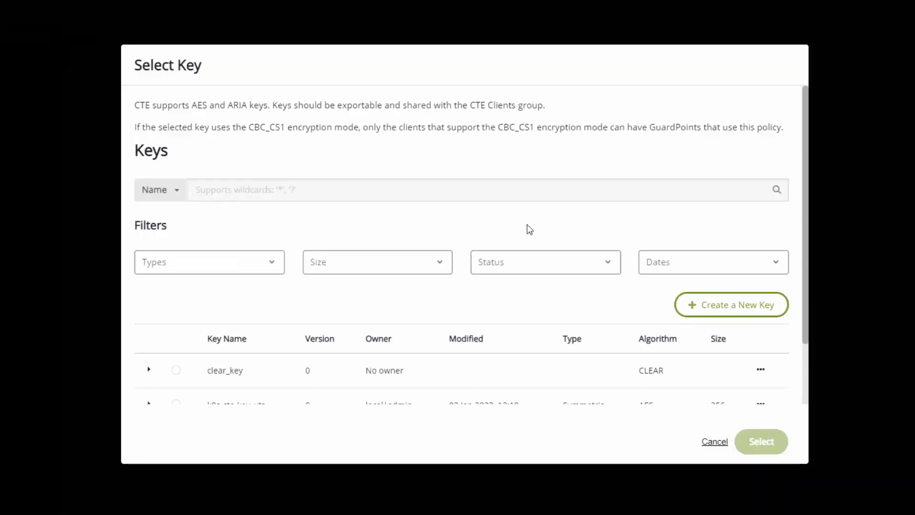
left_click(176, 370)
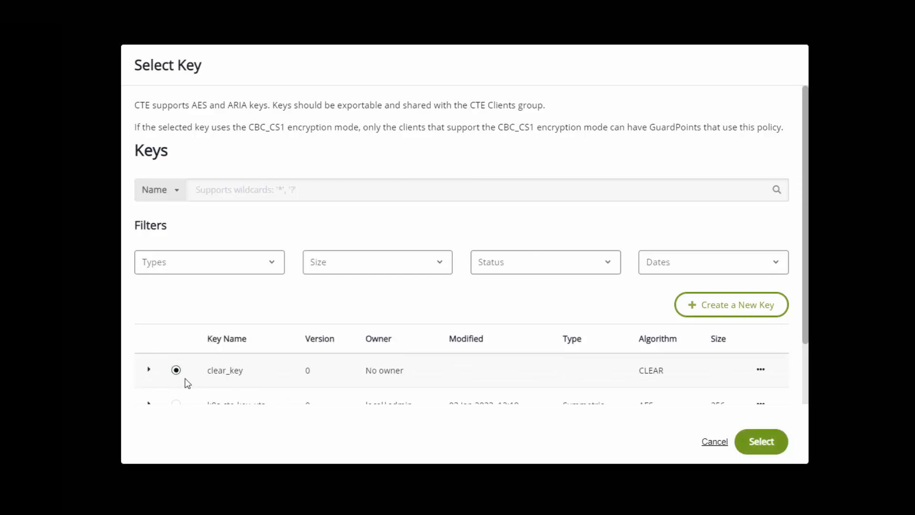
left_click(762, 442)
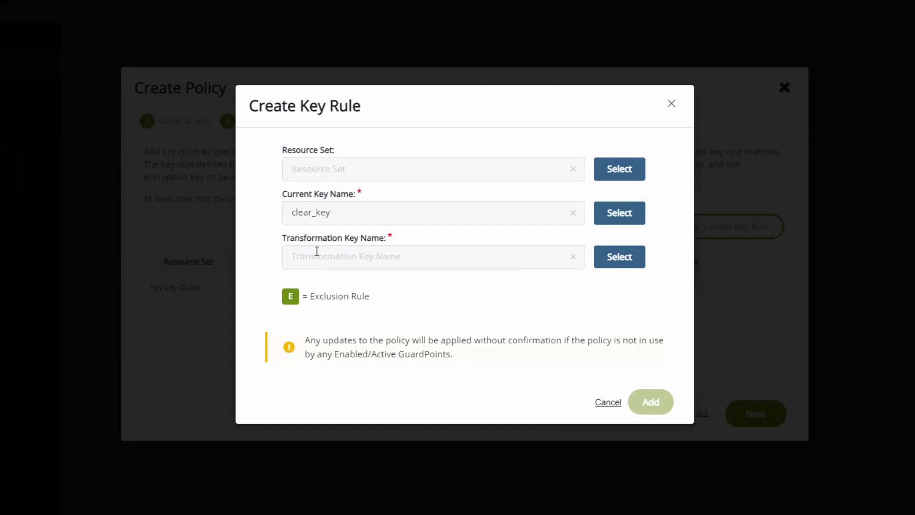
Create a new AES 256 key named mynewldtkey for the transformation key
left_click(625, 261)
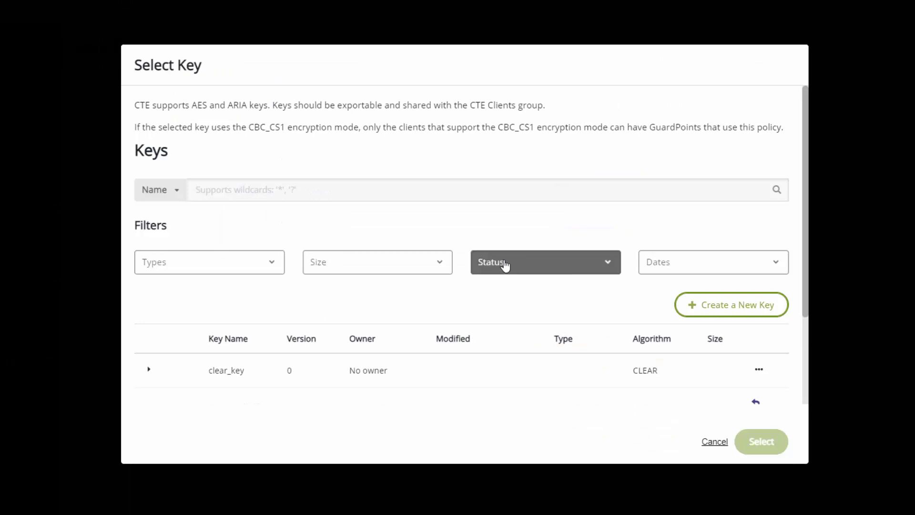
scroll(525, 258, "down", 3)
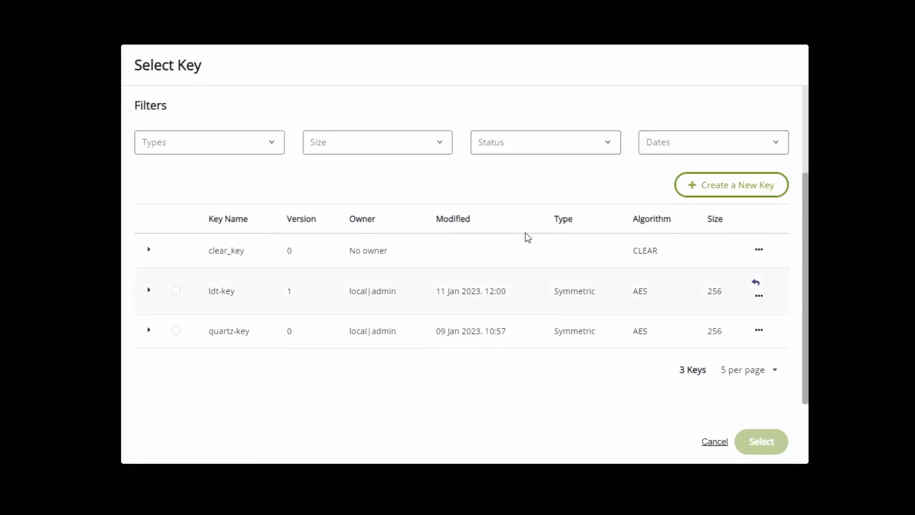
left_click(747, 186)
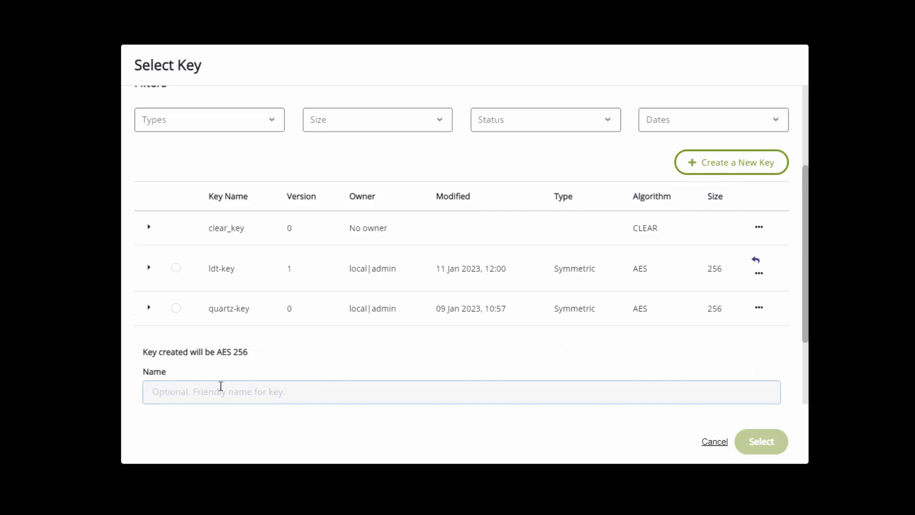
type("mynewldtkey")
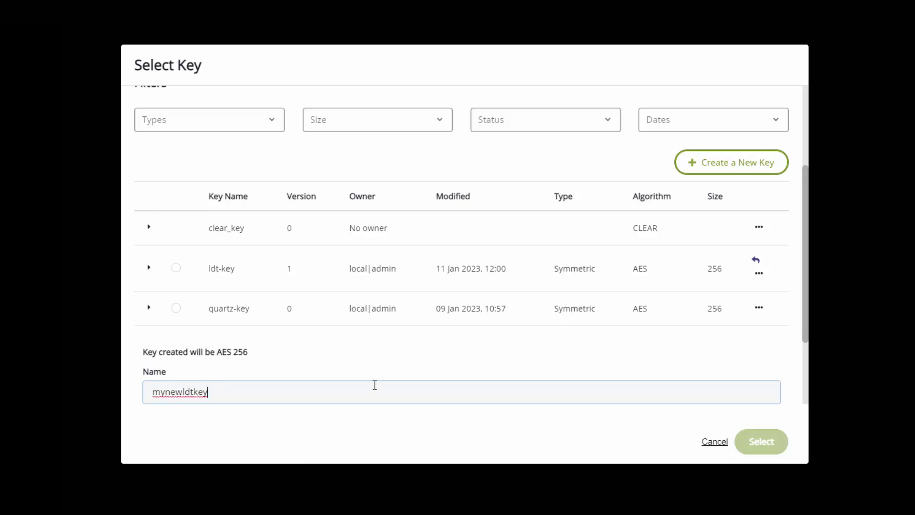
scroll(374, 385, "down", 3)
left_click(151, 346)
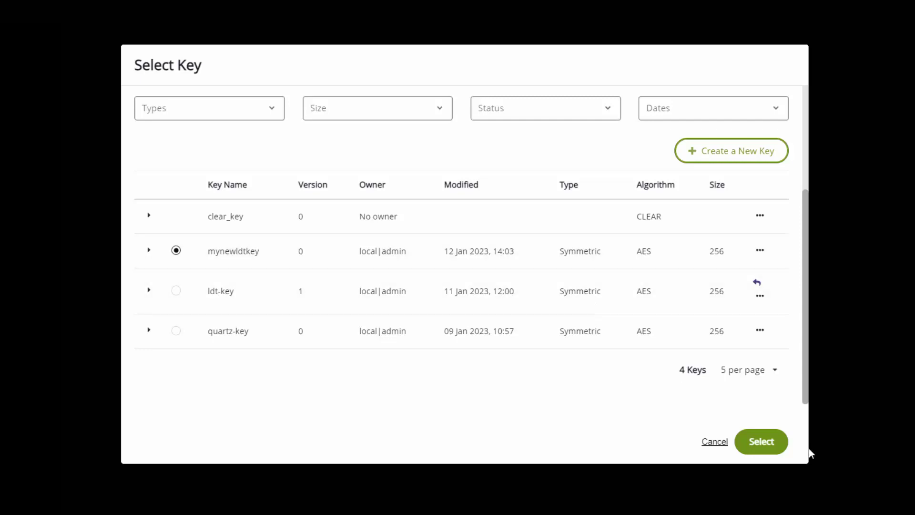
Add the key rule transforming clear_key to mynewldtkey and advance to the Confirmation summary
left_click(762, 445)
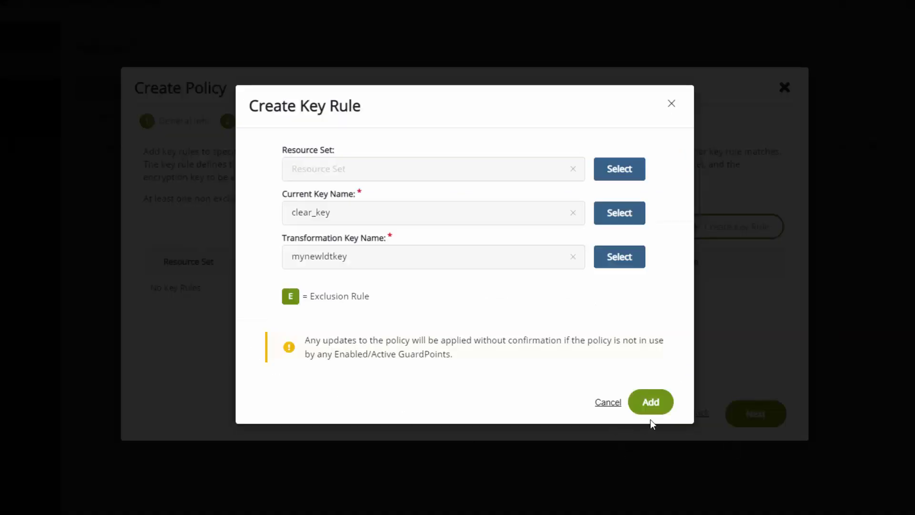
left_click(652, 403)
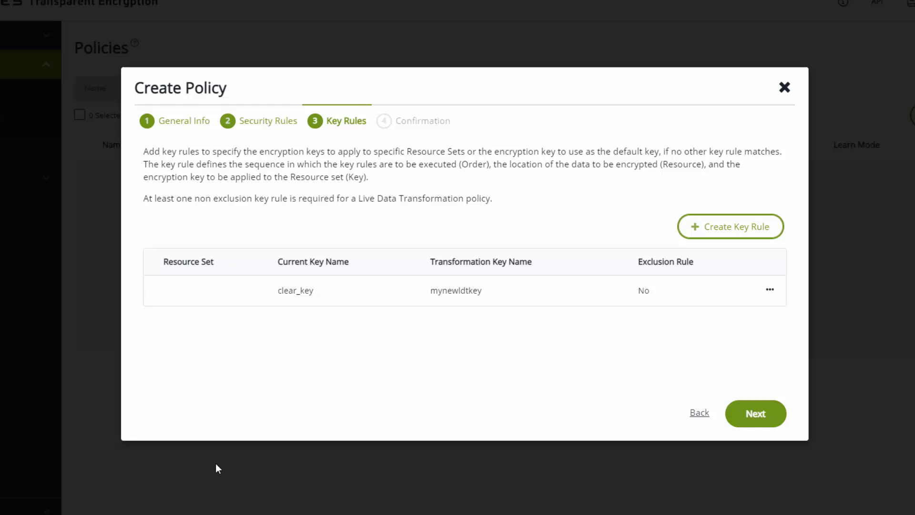
left_click(741, 413)
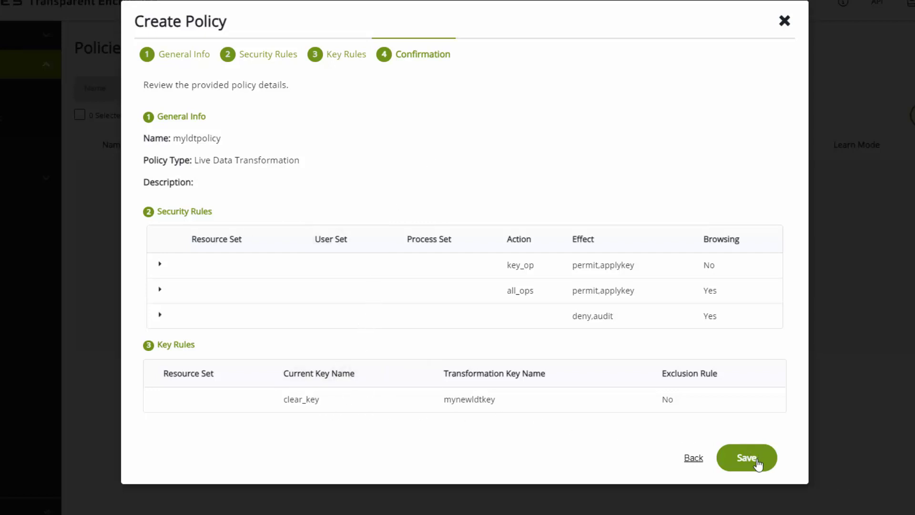
Save the Live Data Transformation policy myldtpolicy and bring up the CipherTrust products list
left_click(742, 457)
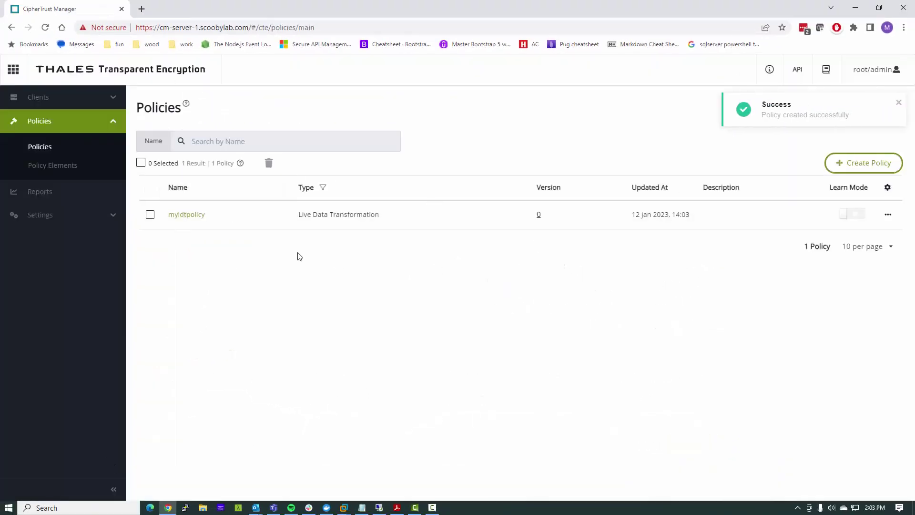
left_click(17, 72)
Open the mynewldtkey key's details from the Keys list
left_click(34, 145)
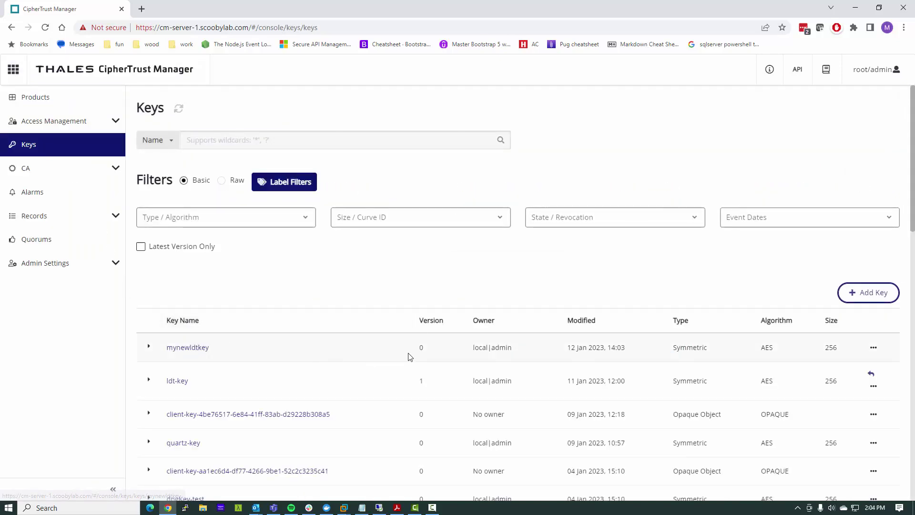
left_click(194, 347)
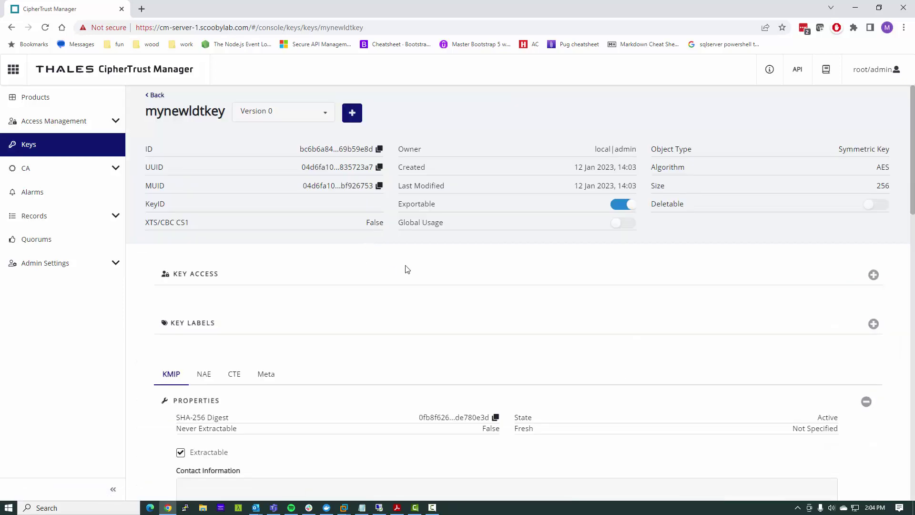
scroll(347, 345, "down", 3)
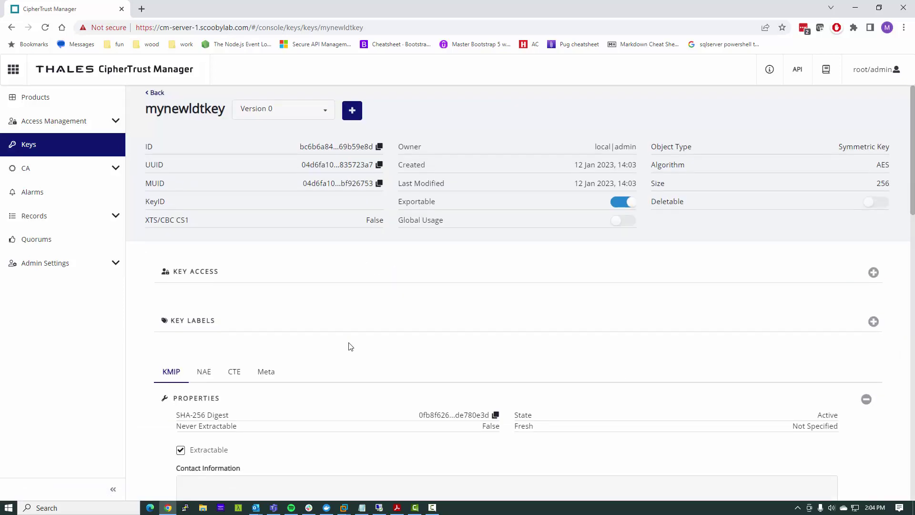
scroll(387, 251, "up", 3)
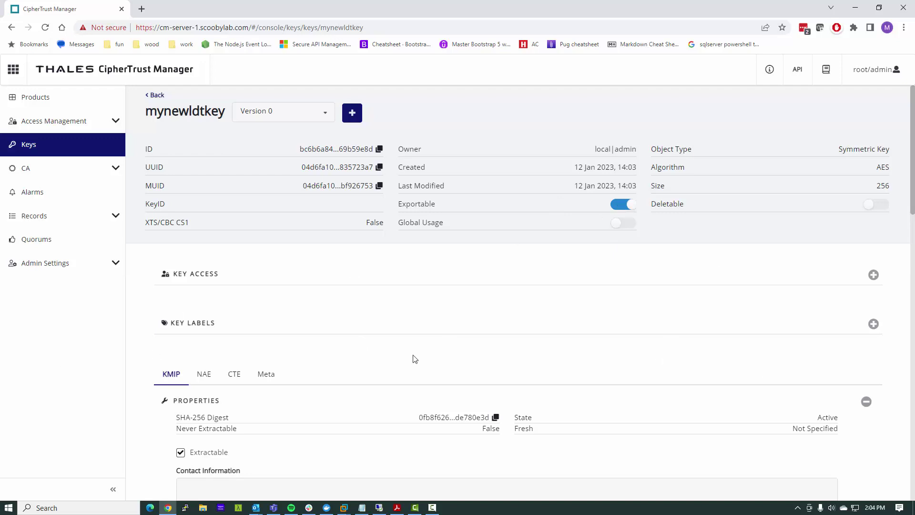
scroll(398, 379, "down", 3)
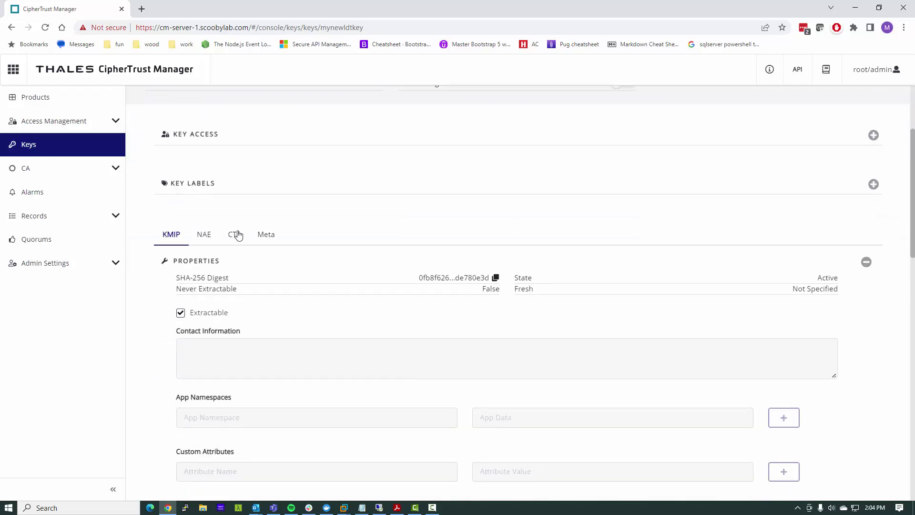
Check that CTE Clients can read and export the key, and review its CTE properties
left_click(198, 134)
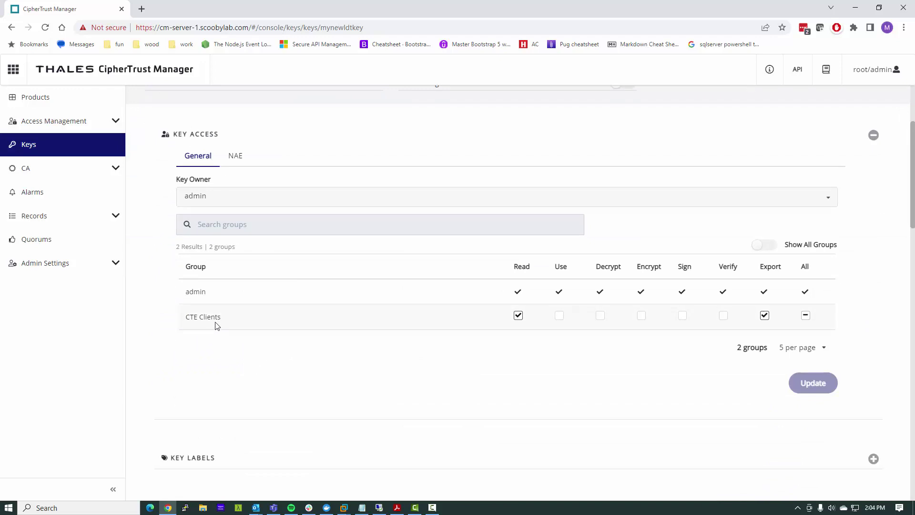
scroll(309, 350, "down", 3)
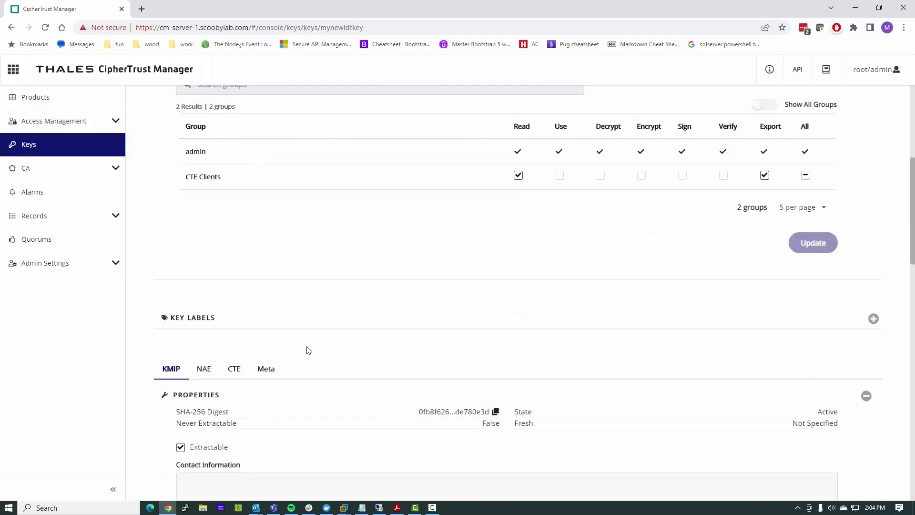
left_click(234, 368)
scroll(334, 339, "down", 2)
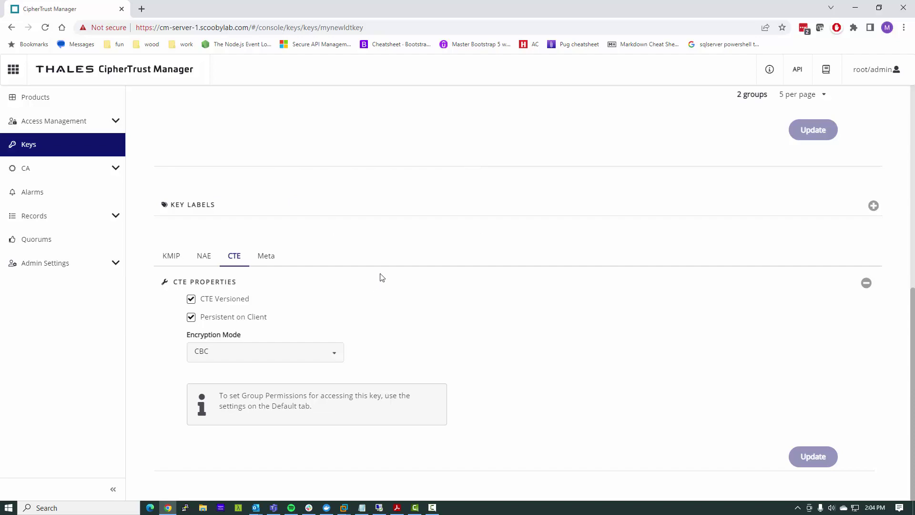
scroll(382, 278, "up", 8)
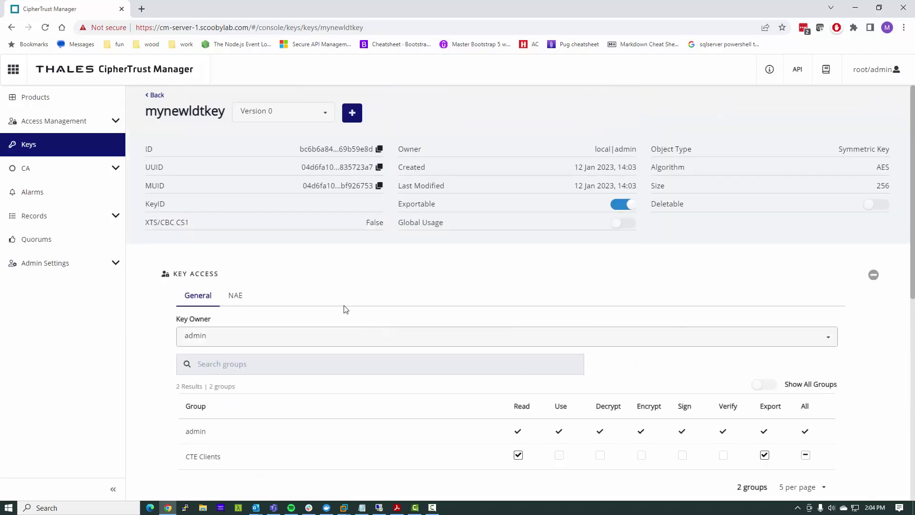
scroll(364, 405, "down", 5)
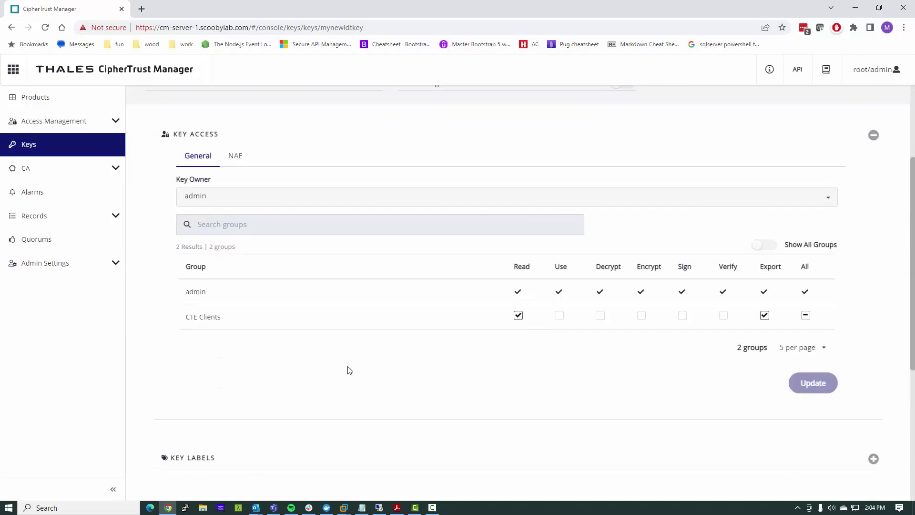
scroll(390, 330, "down", 3)
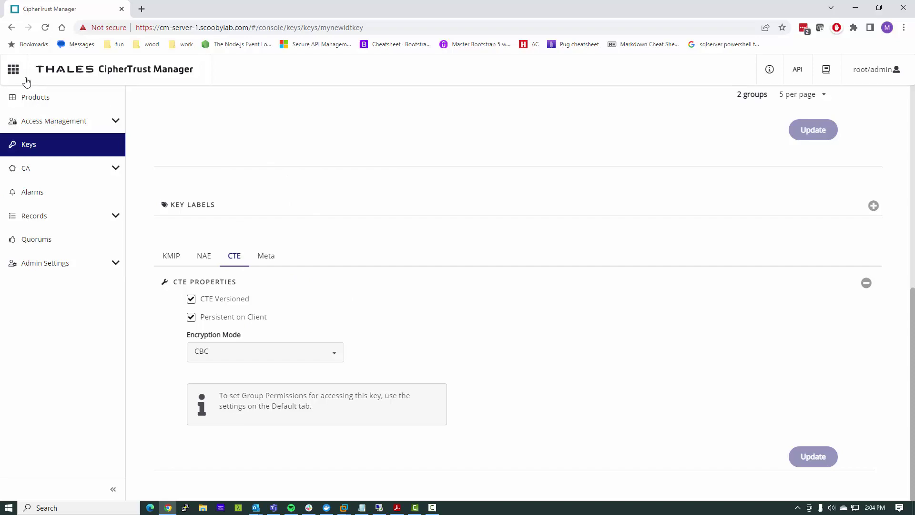
left_click(13, 69)
Start a new GuardPoint on win-server-1 using the myldtpolicy policy
left_click(522, 224)
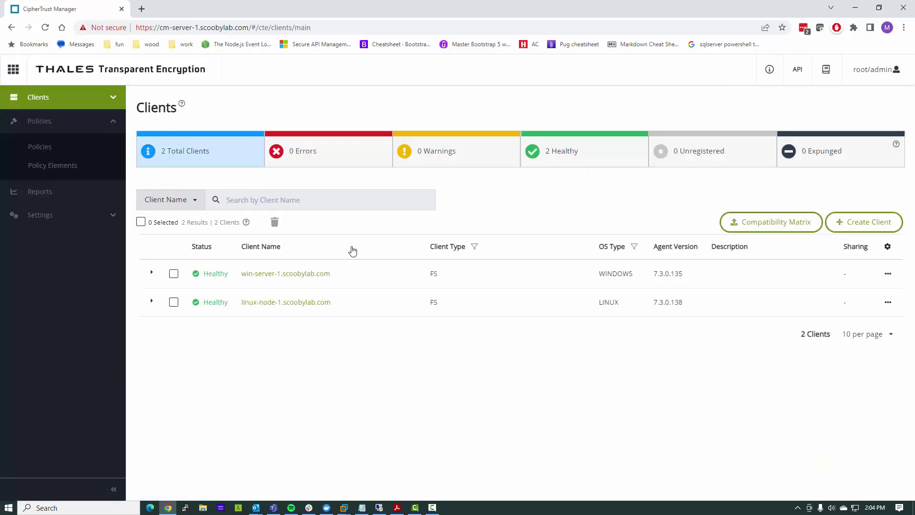
left_click(295, 274)
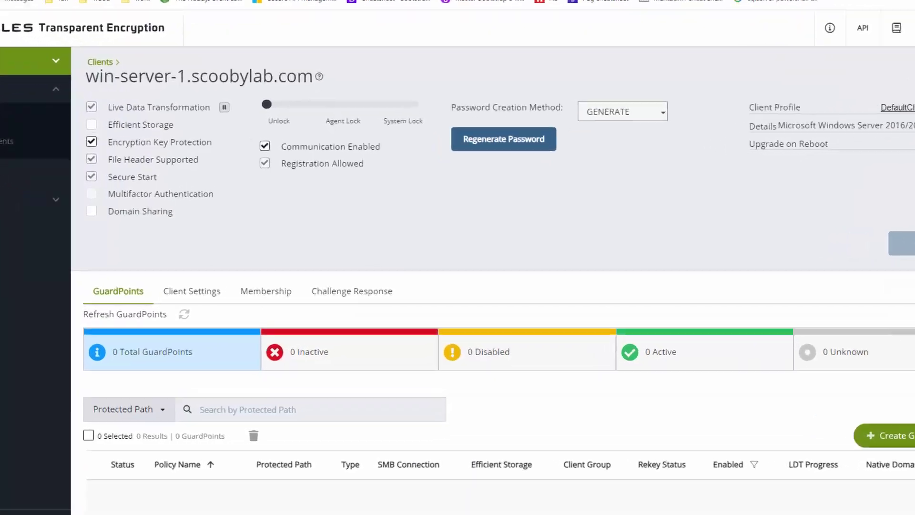
left_click(838, 415)
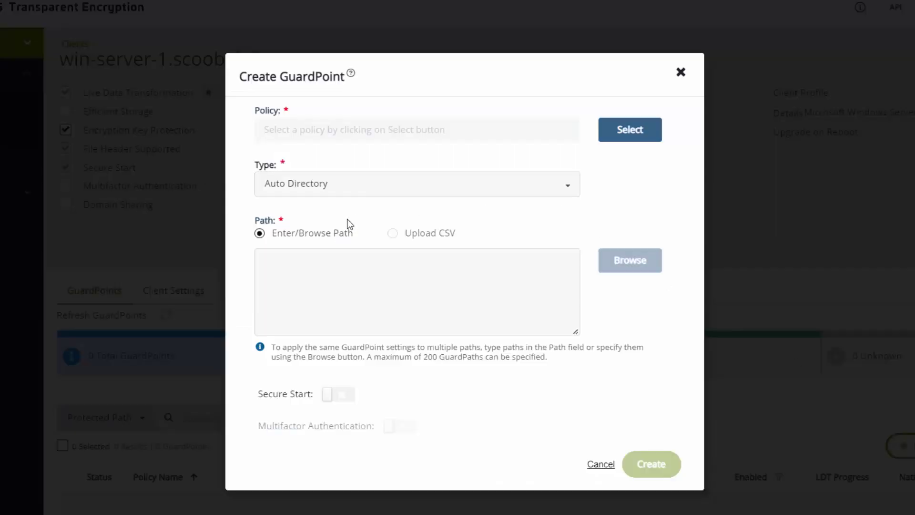
left_click(628, 135)
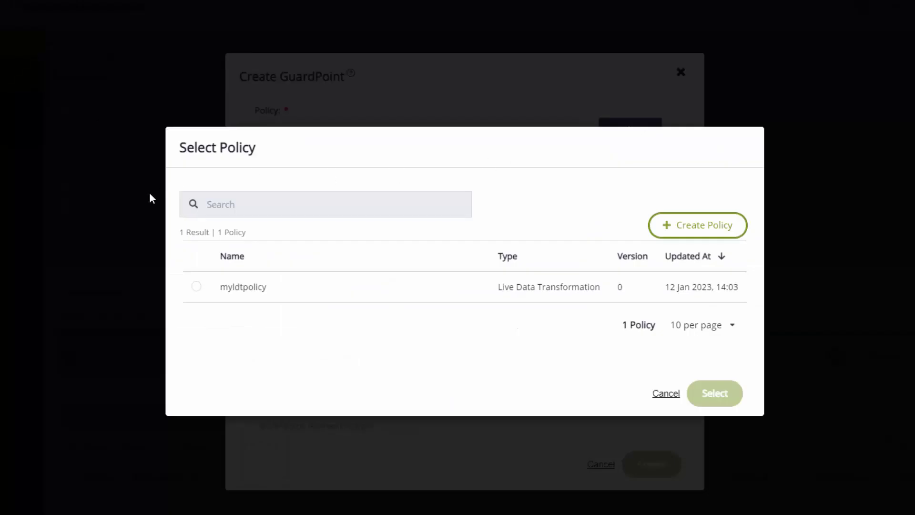
left_click(196, 287)
left_click(719, 395)
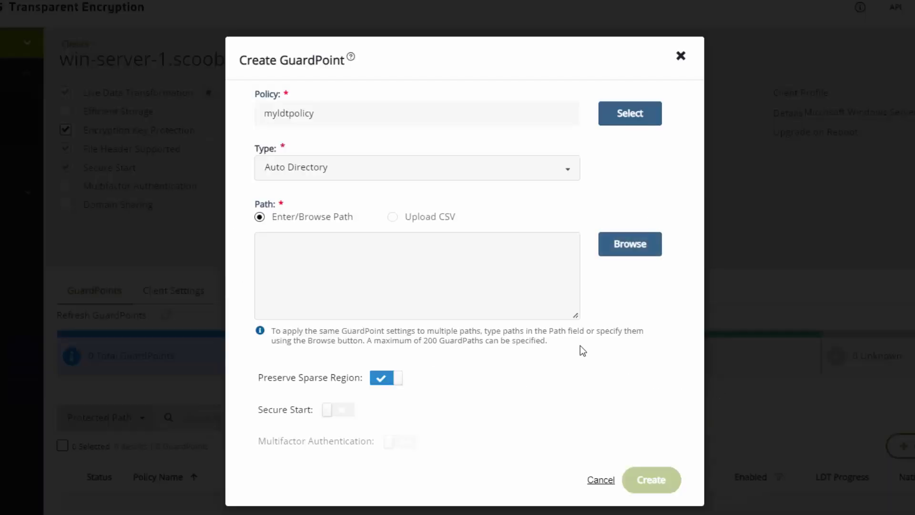
Browse to C:\secret\ as the protected path and create the GuardPoint
left_click(295, 262)
type("/secret")
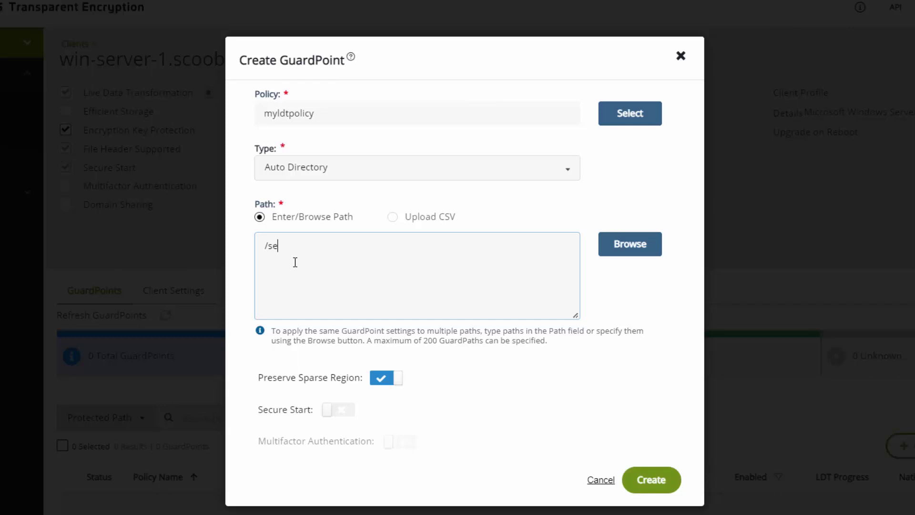
key("BackSpace")
key("BackSpace")
key("BackSpace")
key("BackSpace")
key("BackSpace")
key("BackSpace")
key("BackSpace")
left_click(632, 246)
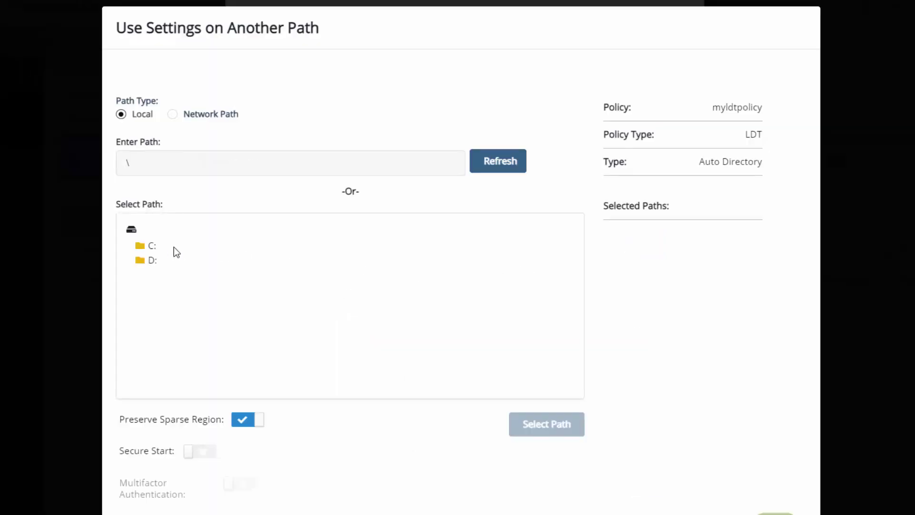
left_click(150, 247)
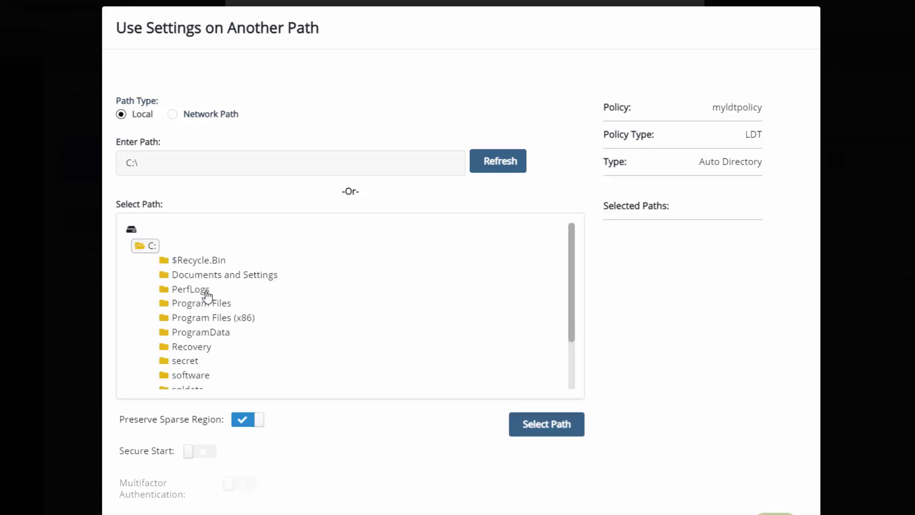
left_click(176, 363)
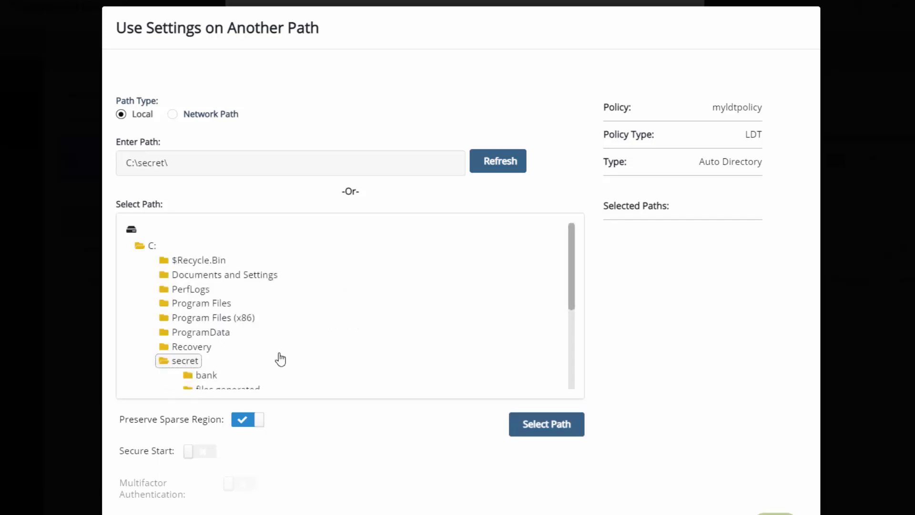
left_click(547, 428)
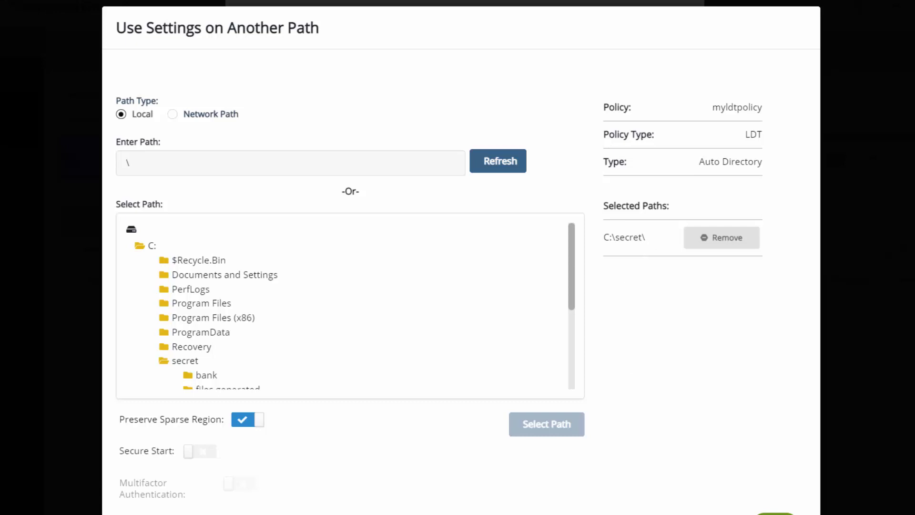
left_click(774, 513)
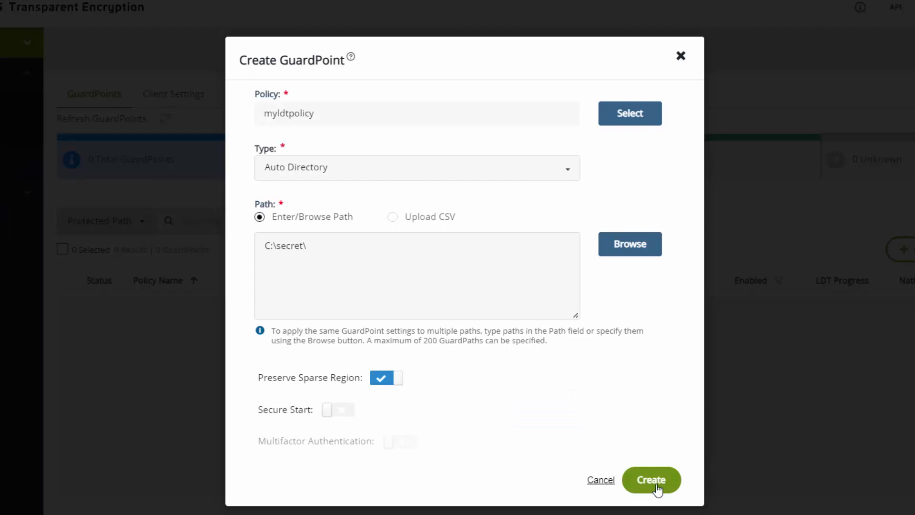
left_click(655, 482)
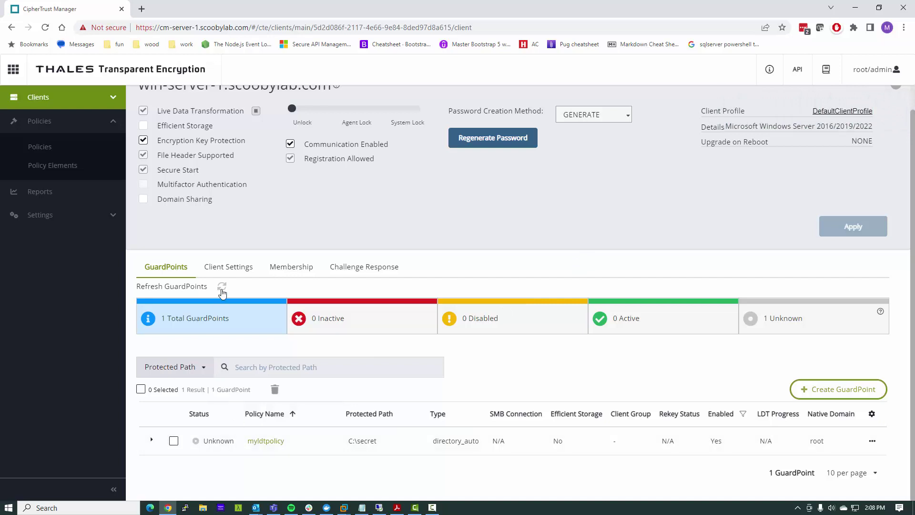
Refresh the GuardPoints until C:\secret shows Active with rekey status Rekeyed
left_click(222, 287)
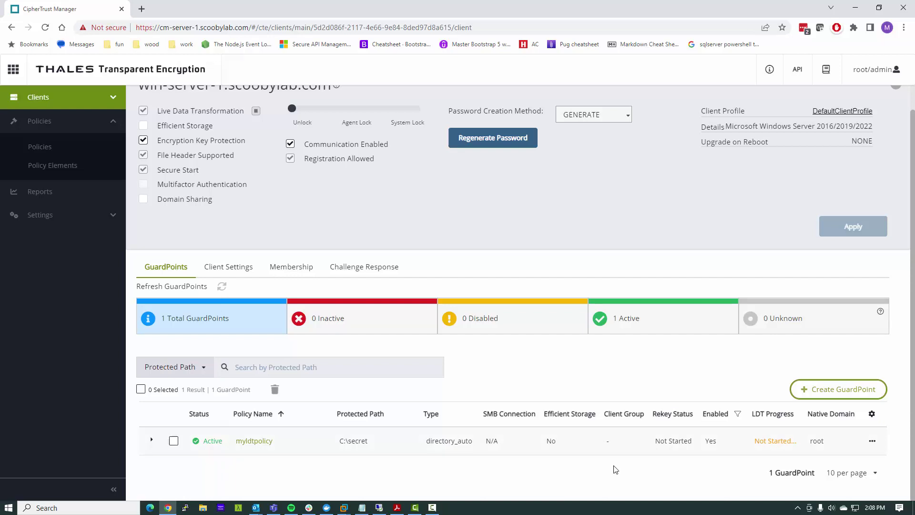
left_click(220, 288)
left_click(221, 287)
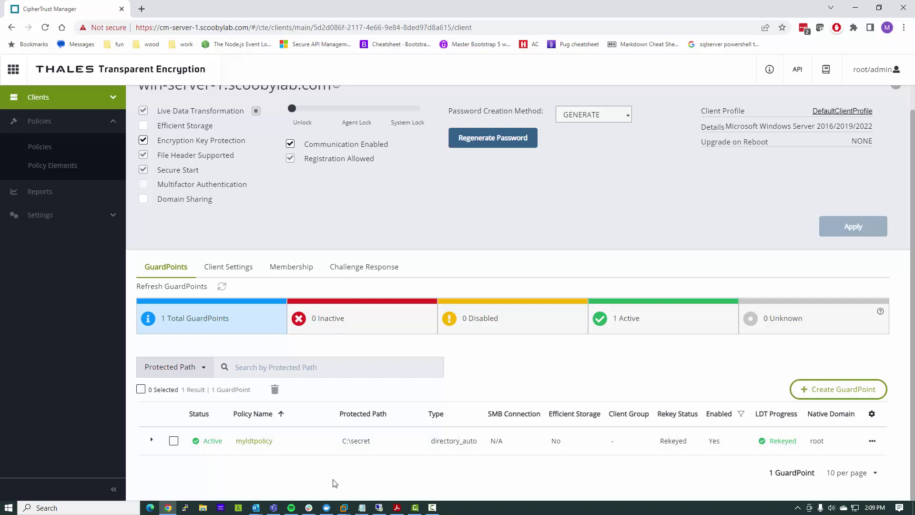
On the Windows client, run secfsd -status guard in an administrator Command Prompt
left_click(380, 508)
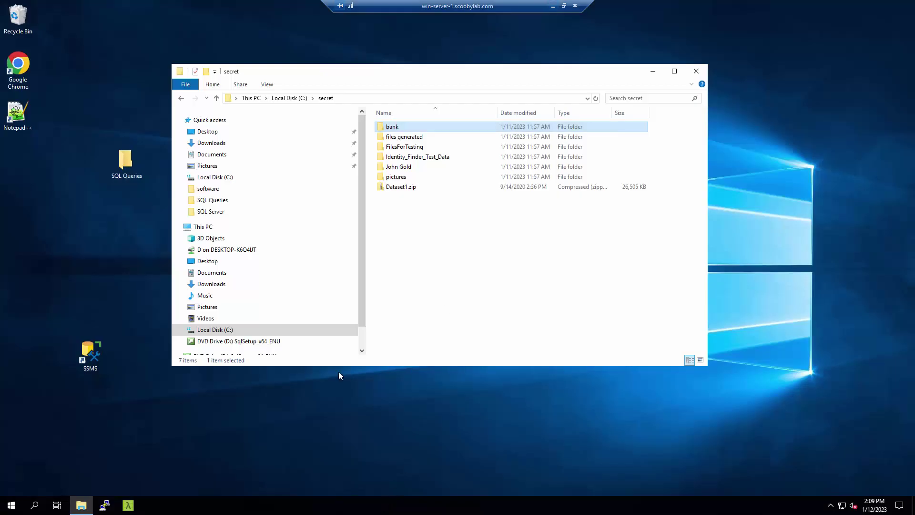
left_click(21, 506)
type("cmd")
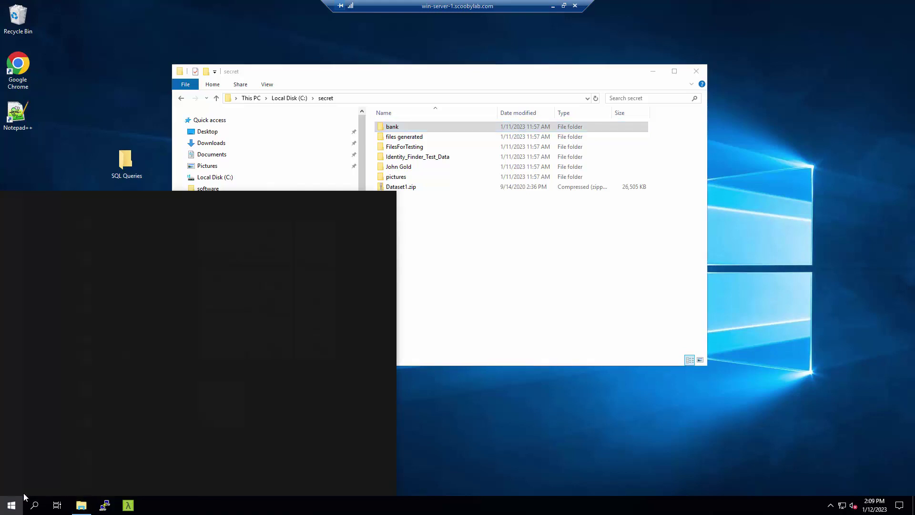
key("Return")
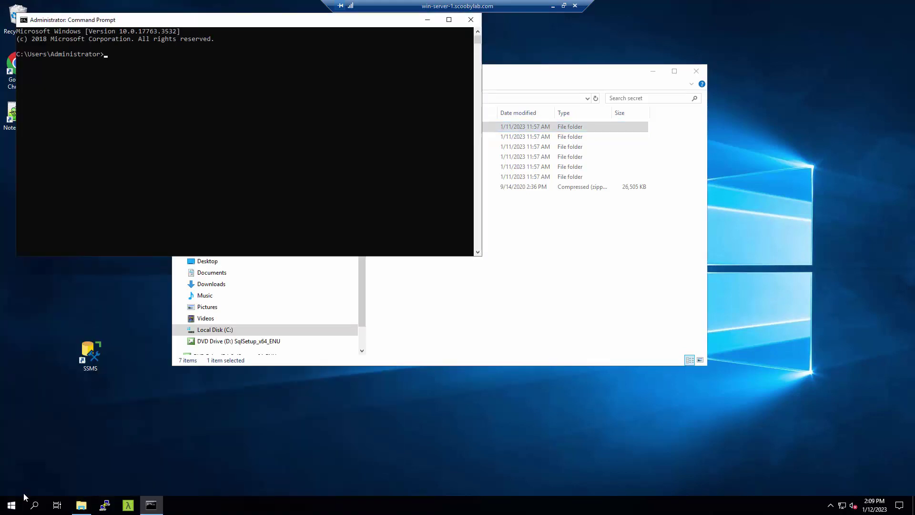
left_click_drag(231, 24, 508, 188)
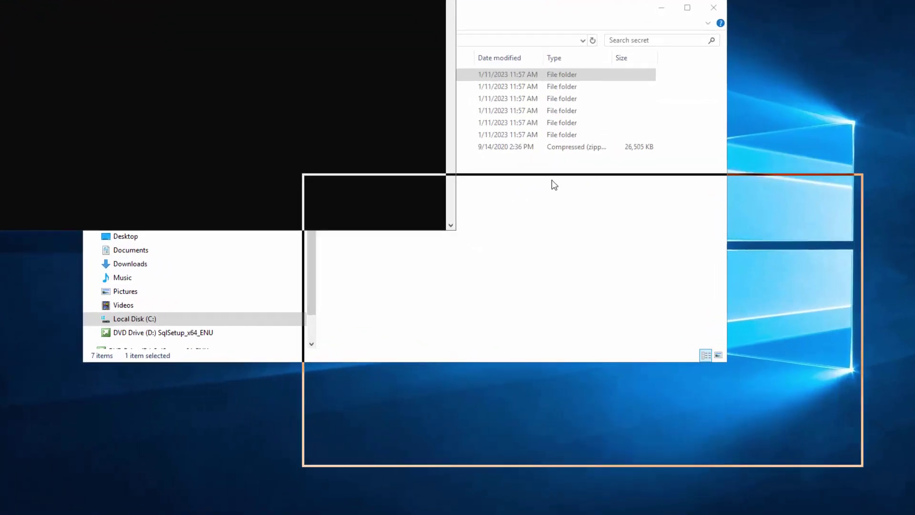
type("secf")
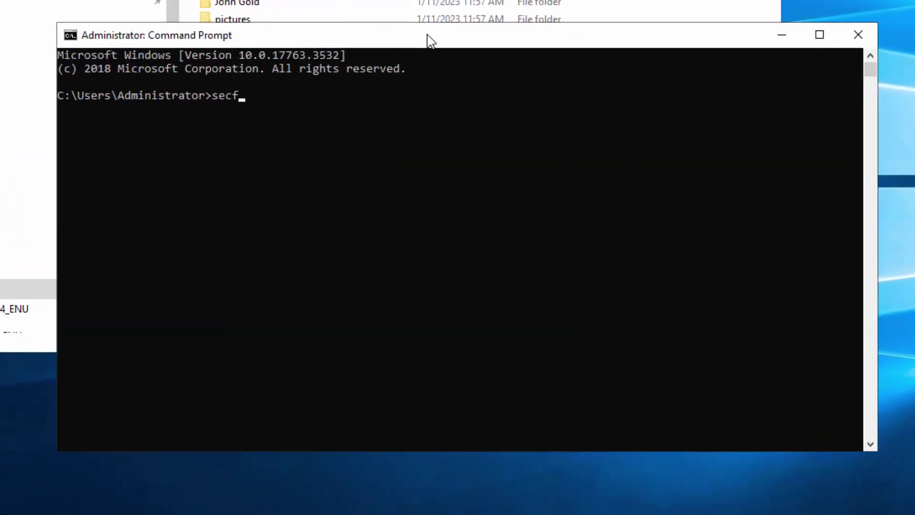
type("sd -status guard")
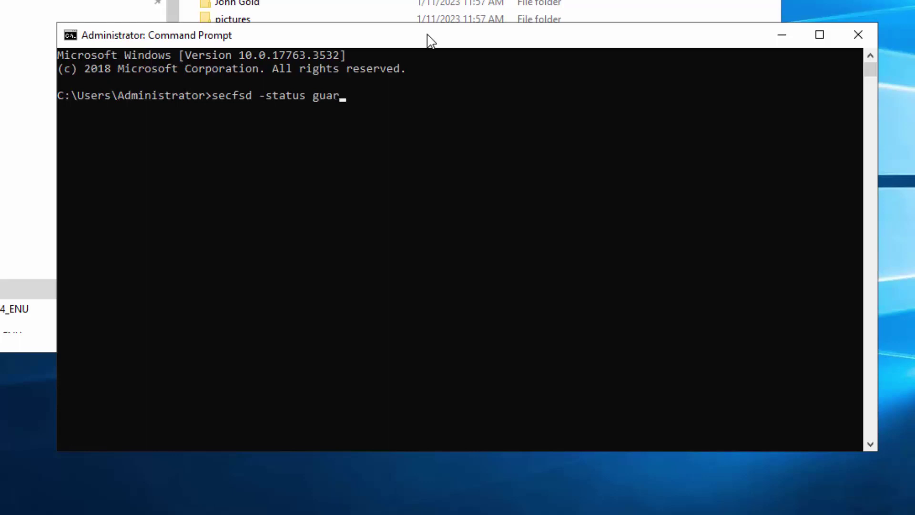
key("Return")
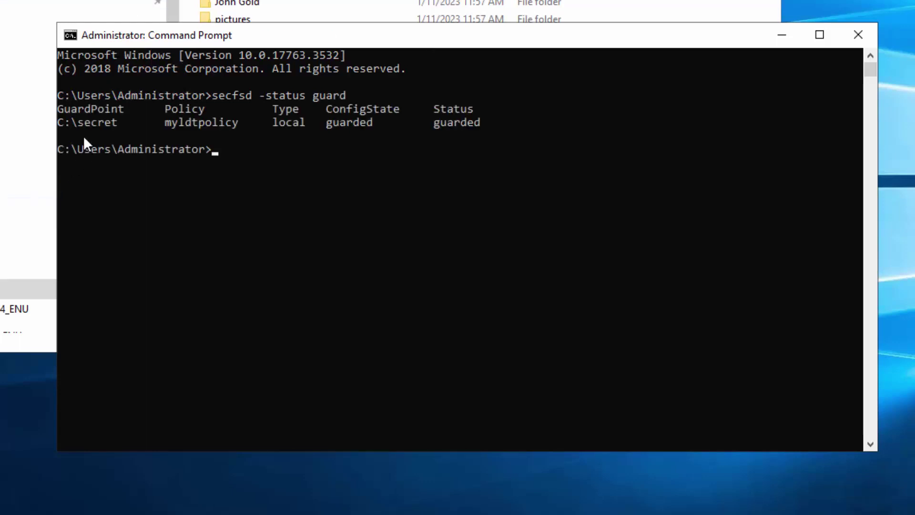
Highlight C:\secret and its guarded ConfigState and Status values in the output
left_click_drag(59, 122, 123, 122)
double_click(353, 123)
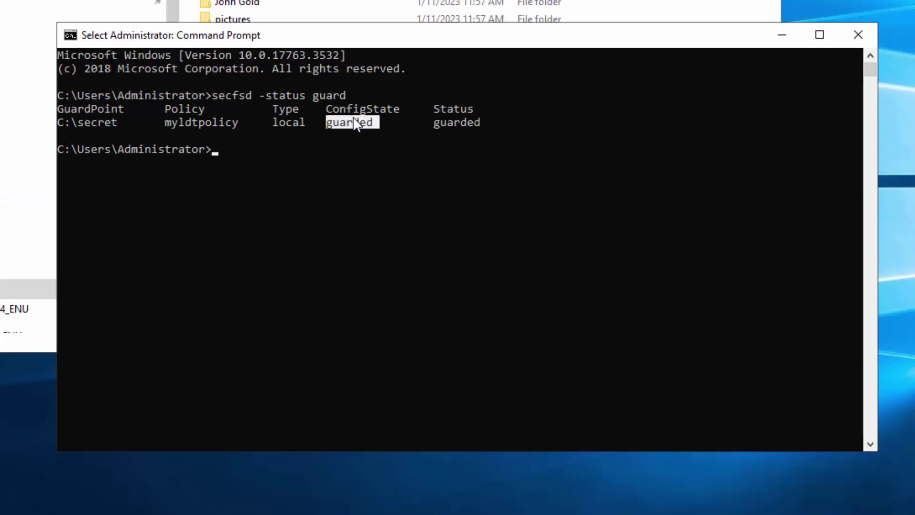
double_click(459, 122)
left_click(383, 175)
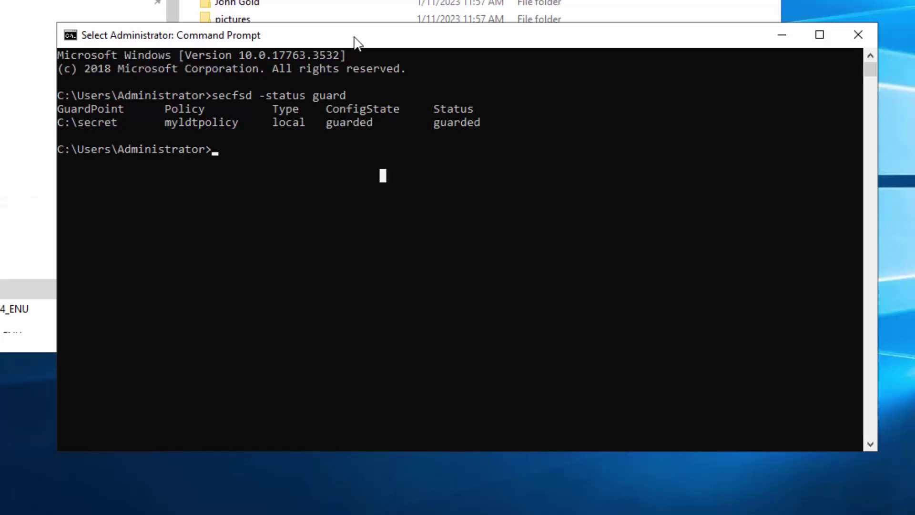
Run voradmin ldt report c:\secret to list the files encrypted with mynewldtkey
type("voradm")
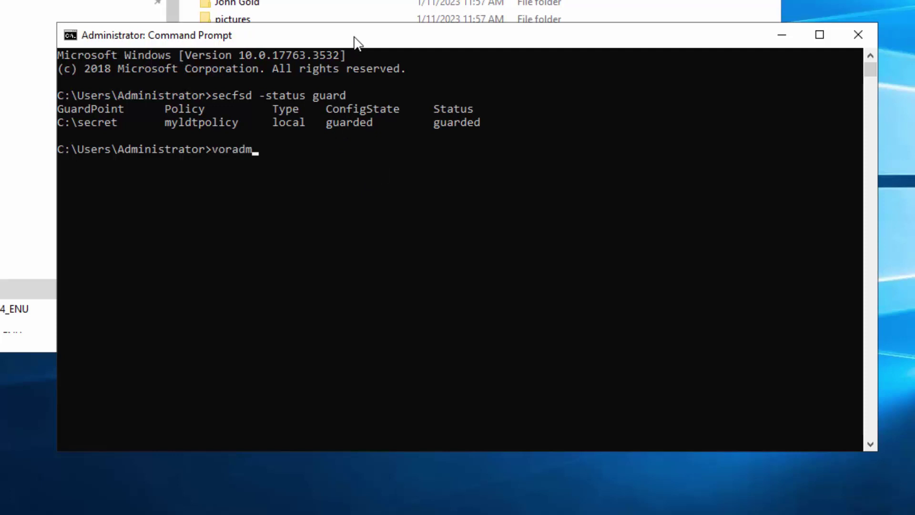
type("in ldt report ")
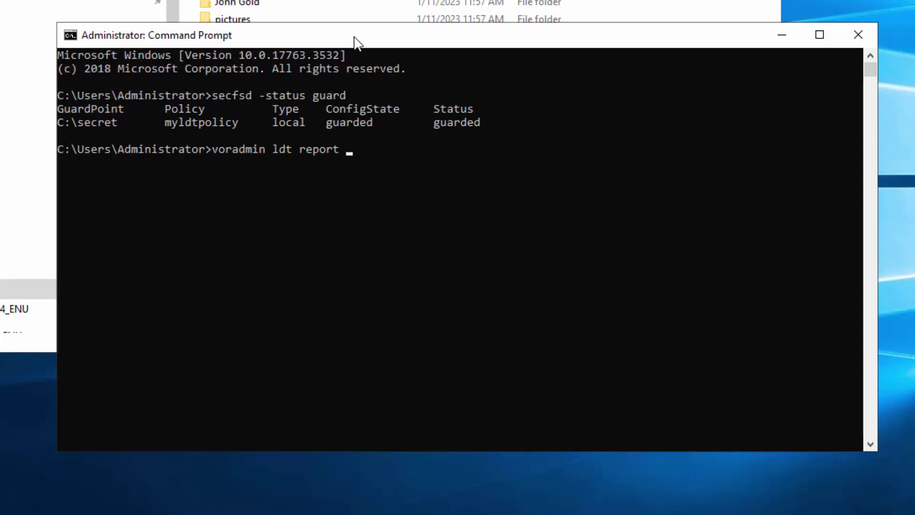
type("c:\\secret")
key("Return")
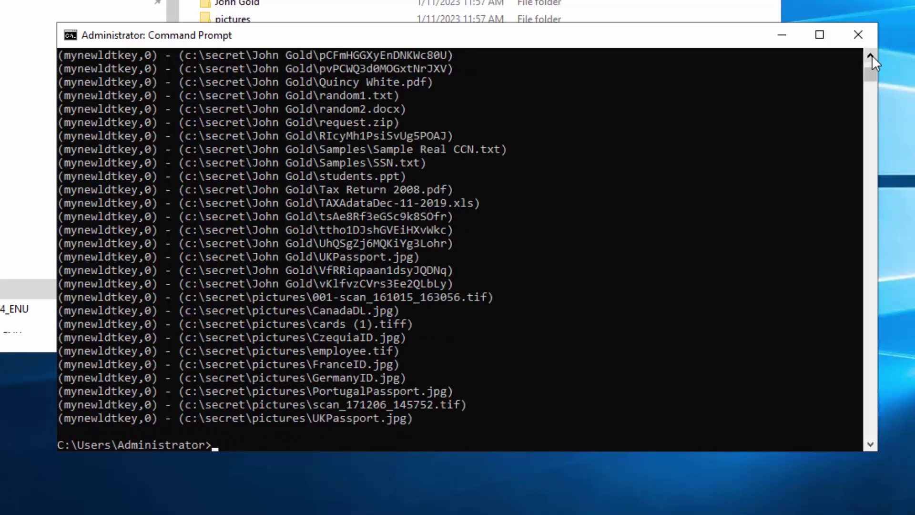
left_click_drag(872, 55, 872, 55)
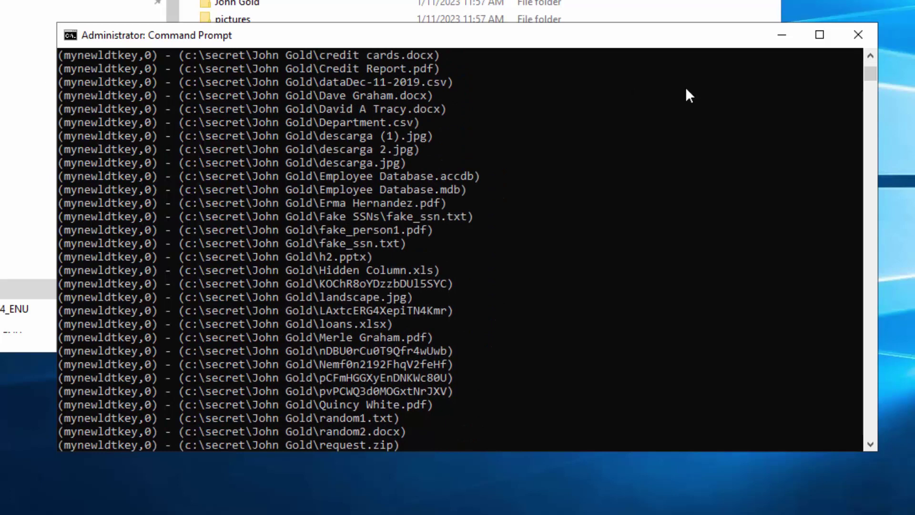
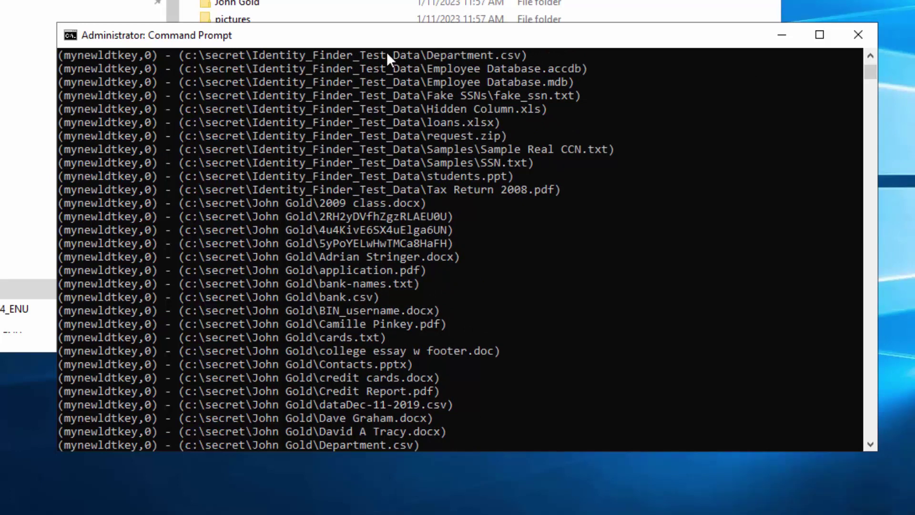
Scroll to the top of the c:\secret LDT report and highlight its LDT_ST_REKEYED status
left_click(871, 56)
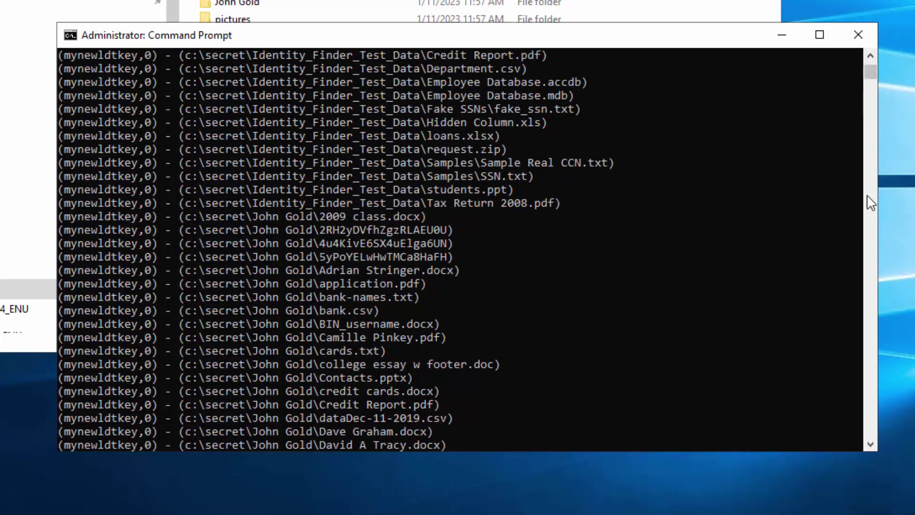
left_click_drag(870, 79, 871, 62)
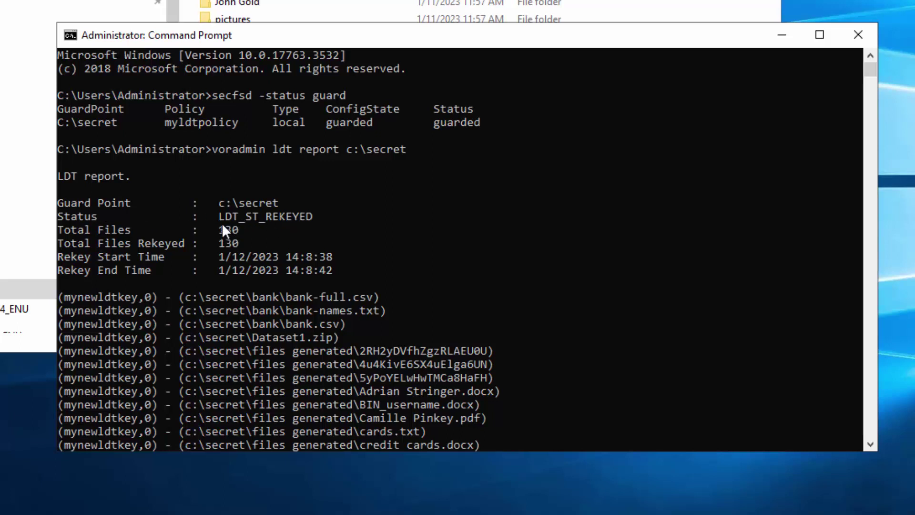
left_click_drag(224, 215, 255, 216)
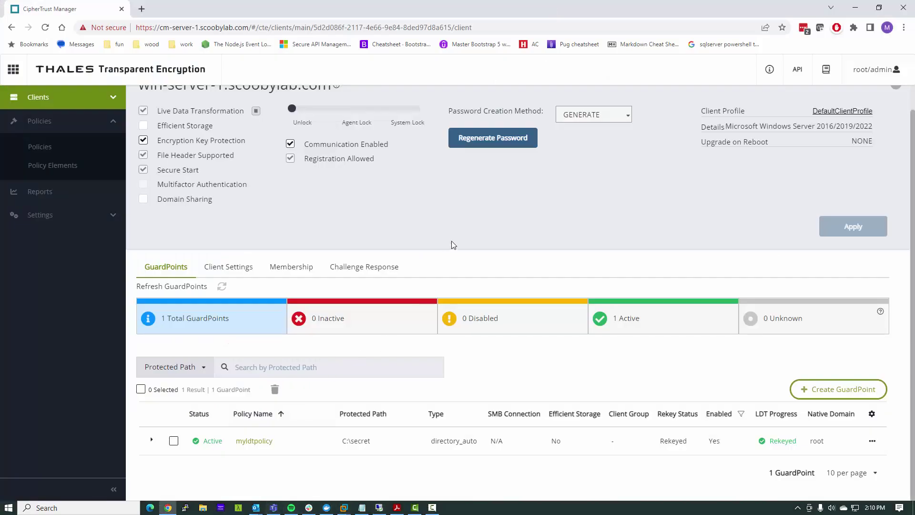
Open mynewldtkey from the Keys list and create its Version 1
left_click(13, 70)
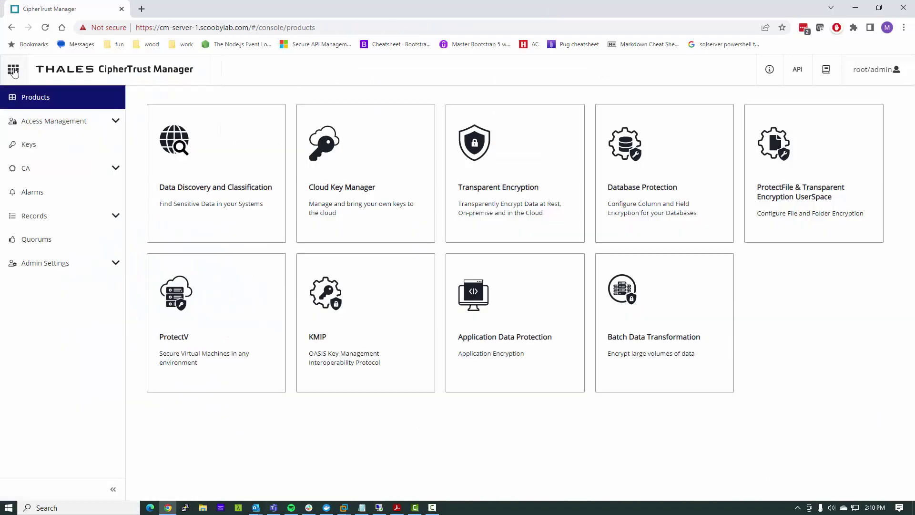
left_click(26, 144)
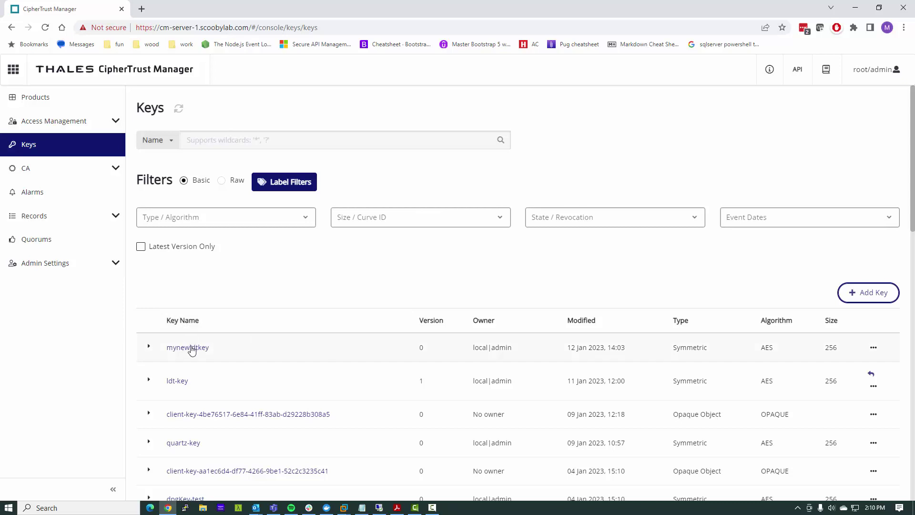
left_click(188, 348)
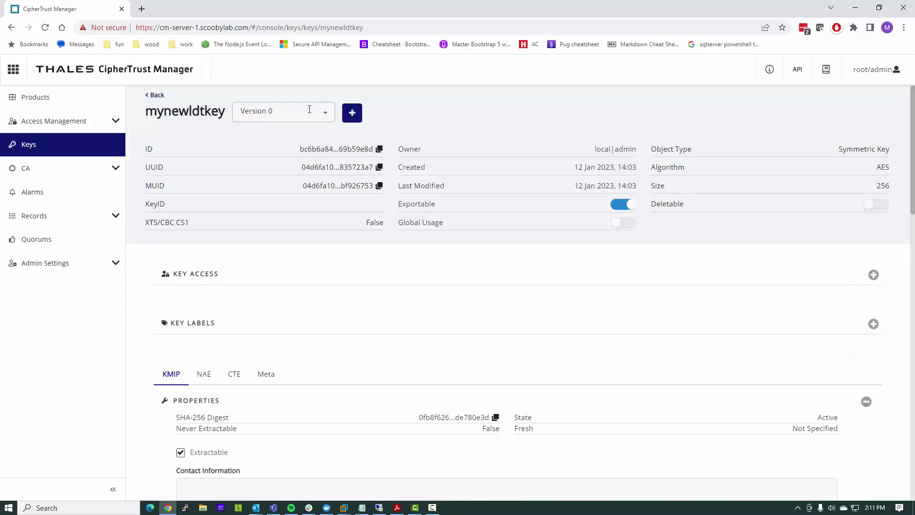
left_click(353, 113)
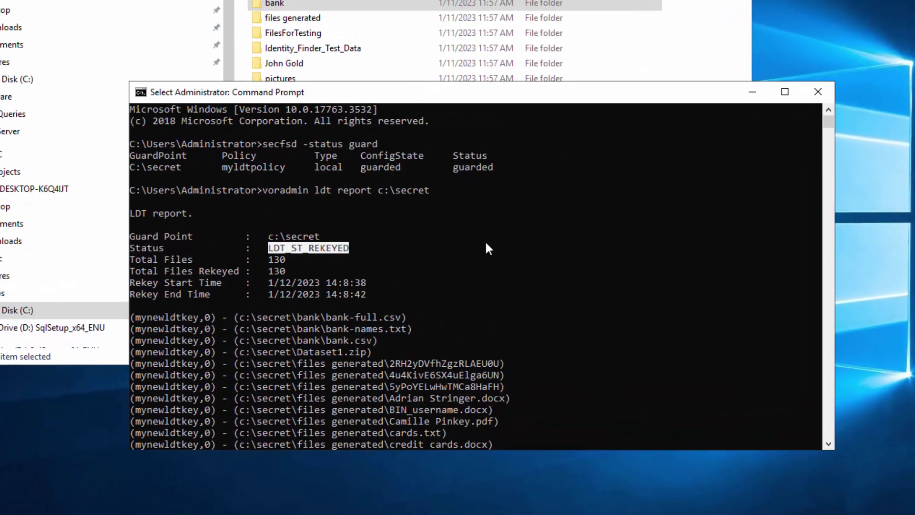
Rerun 'voradmin ldt report c:\secret' and scroll up to the summary of 130 files at version 1
left_click(489, 237)
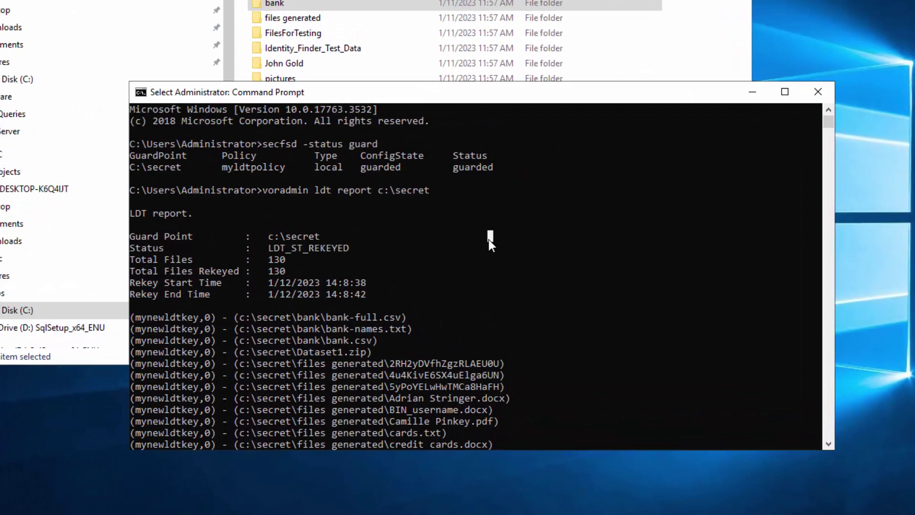
key("Escape")
key("Up")
key("Return")
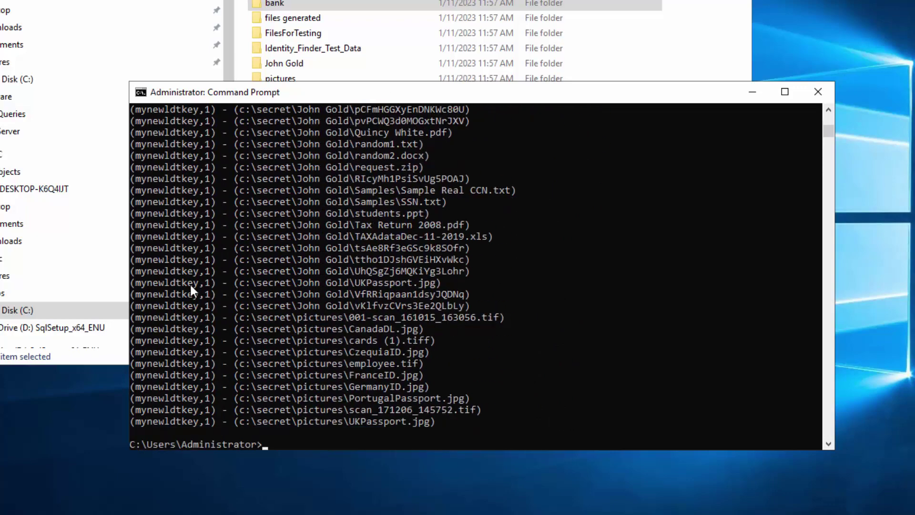
scroll(302, 359, "up", 3)
scroll(301, 359, "up", 20)
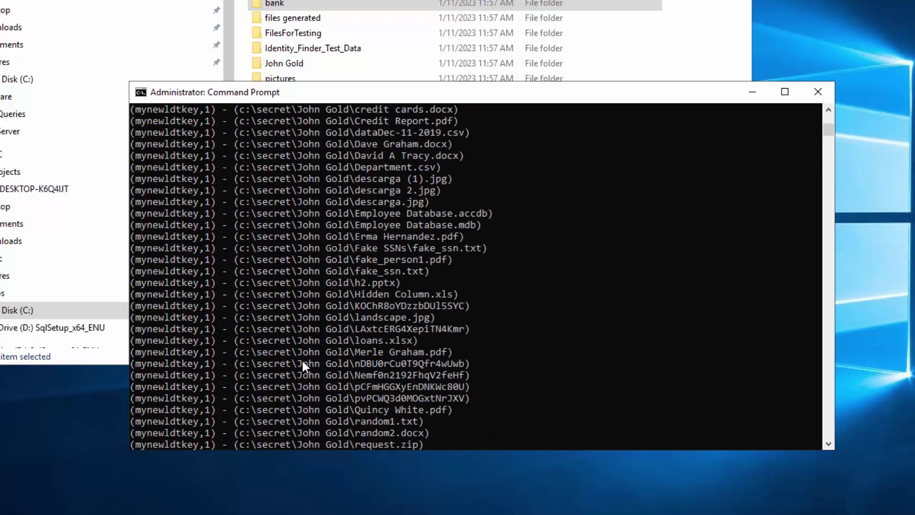
scroll(301, 359, "up", 12)
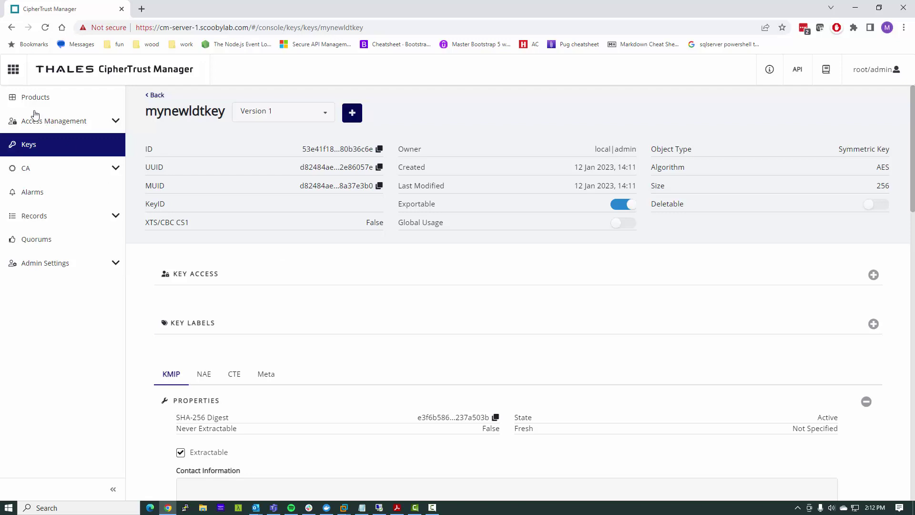
Go to Admin Settings > Schedules and start a new Key Rotation schedule
left_click(44, 266)
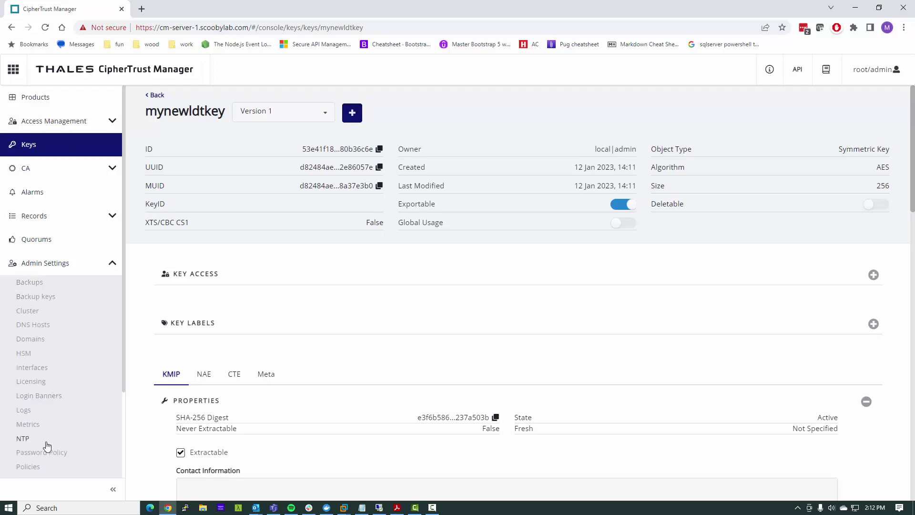
scroll(31, 381, "down", 3)
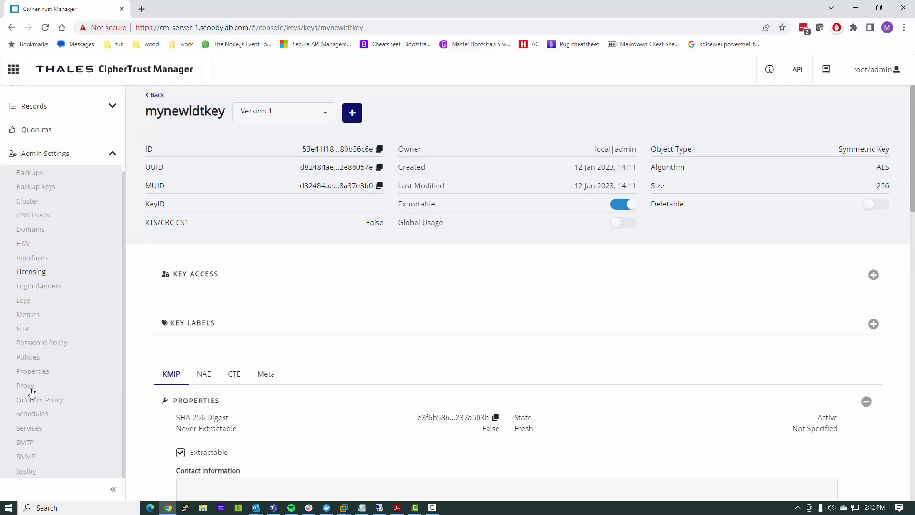
left_click(31, 414)
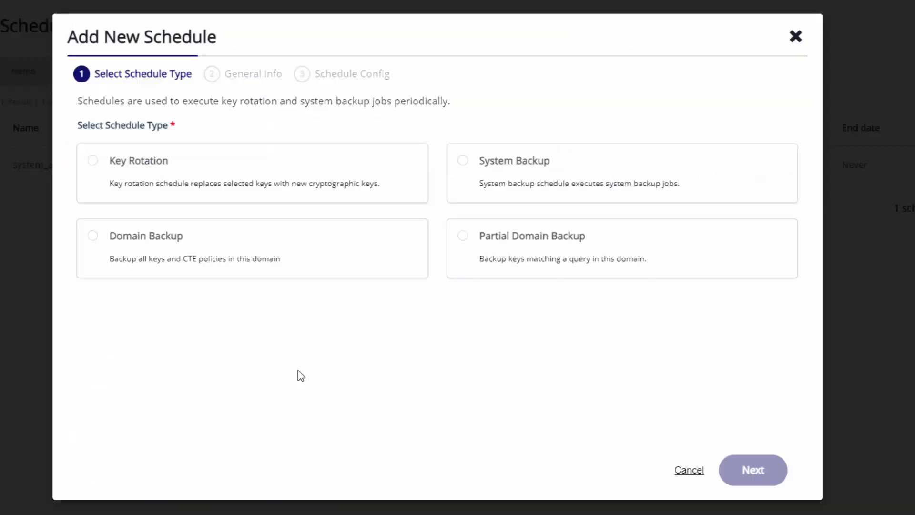
left_click(86, 153)
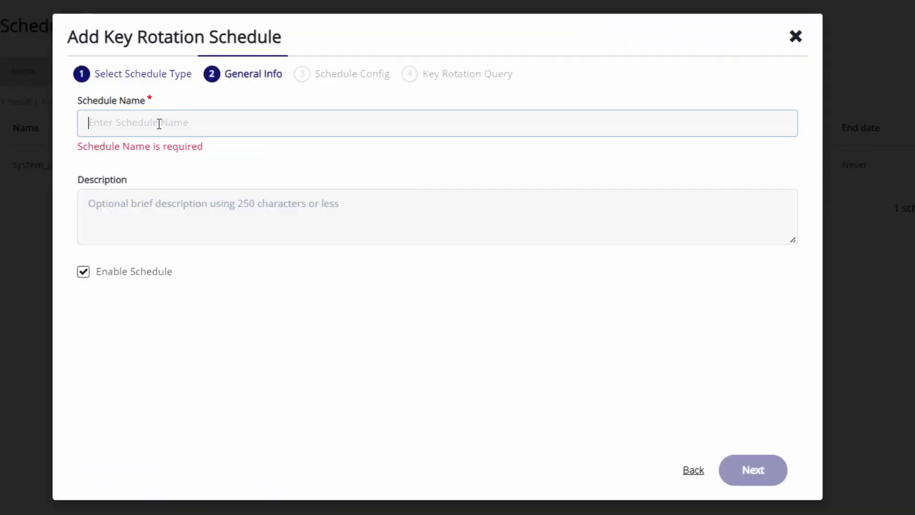
Name the schedule annual_rotation, leave it enabled, and continue to the timing settings
type("annual r")
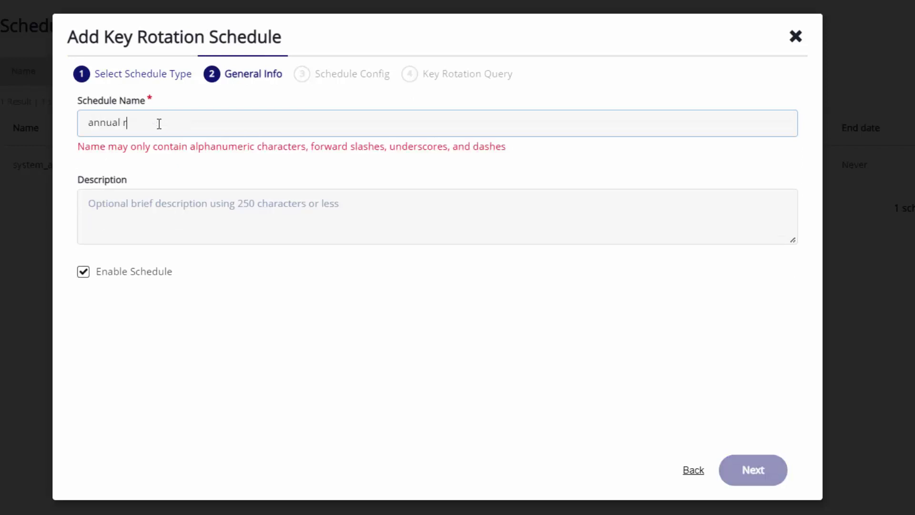
key("BackSpace")
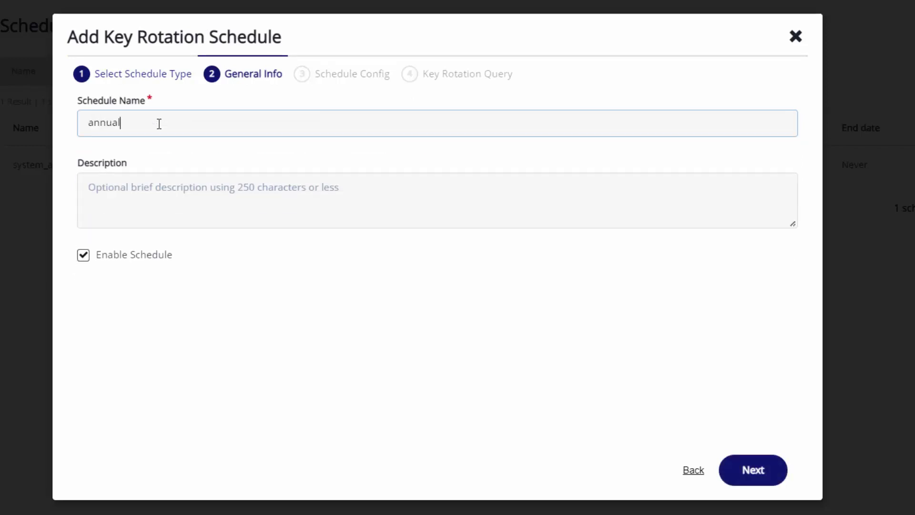
type("_rotation")
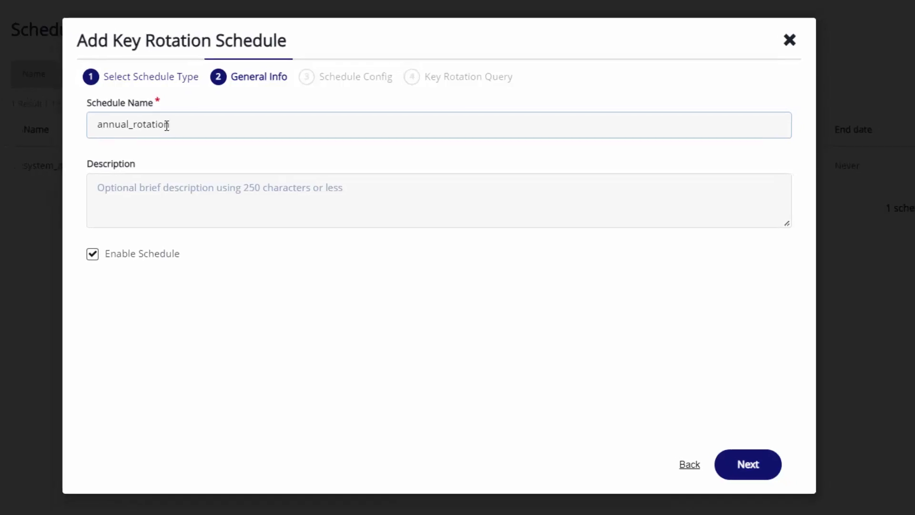
left_click(749, 465)
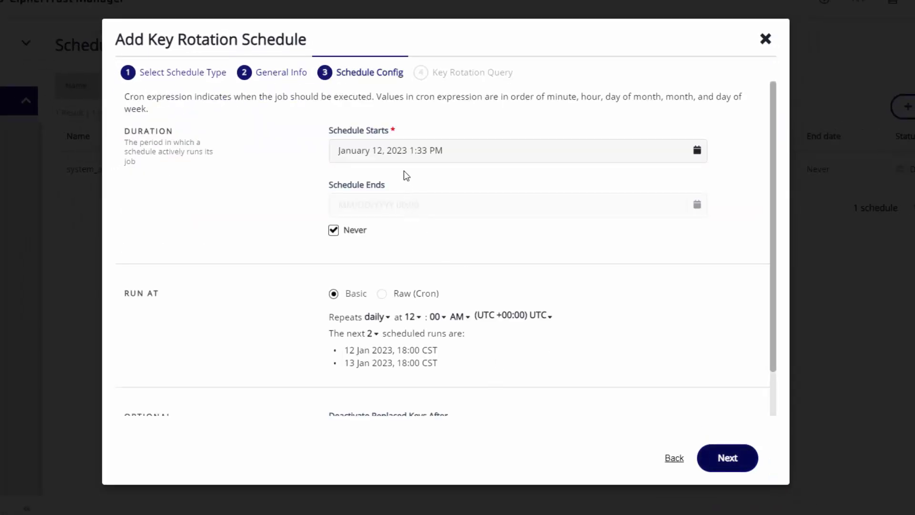
Set the schedule start date to January 1, 2024
left_click(698, 151)
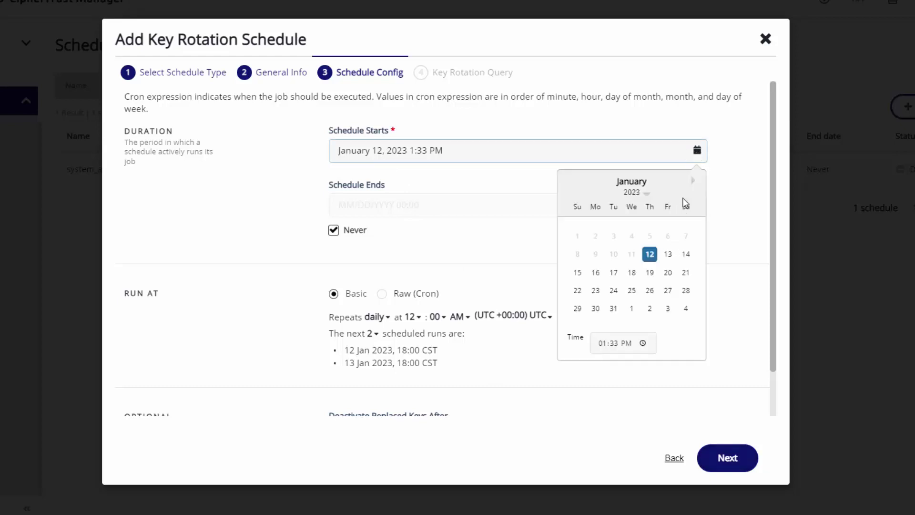
double_click(695, 182)
double_click(694, 181)
double_click(694, 181)
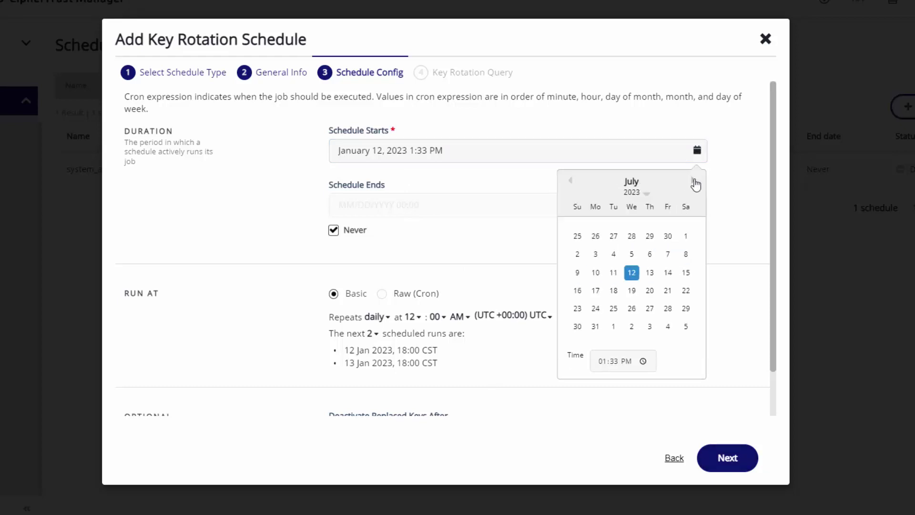
triple_click(695, 181)
double_click(695, 182)
left_click(695, 182)
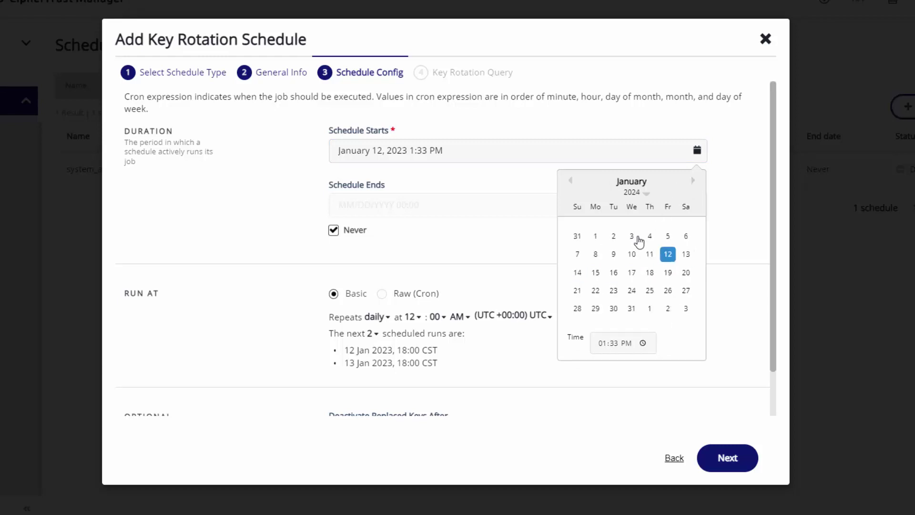
left_click(596, 237)
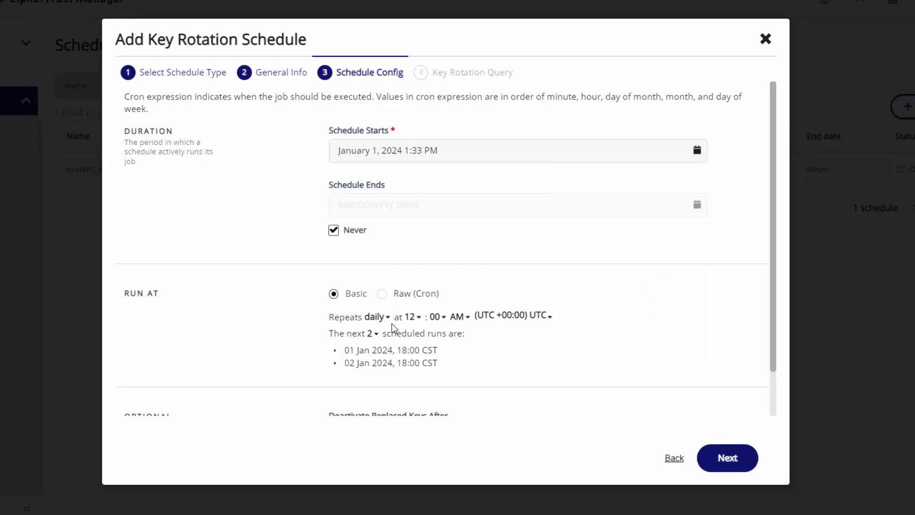
Make the schedule repeat yearly and continue to the key selection
scroll(566, 319, "down", 1)
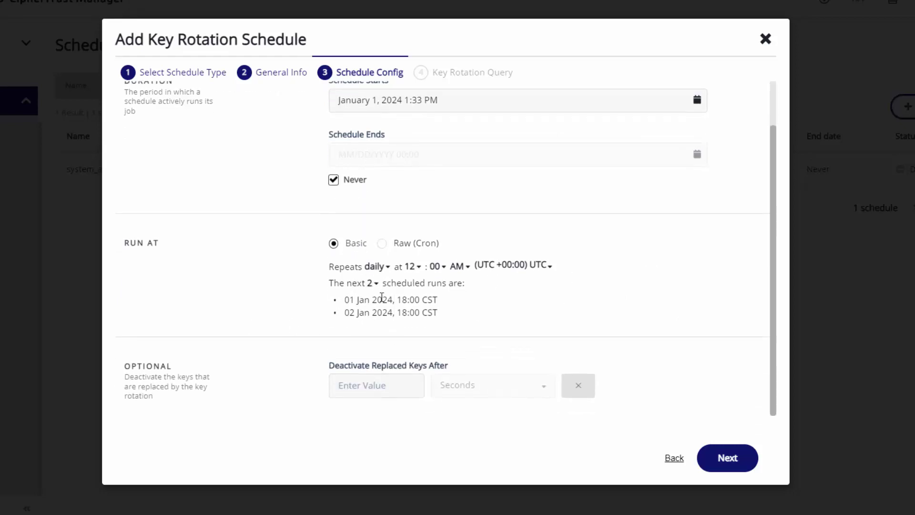
left_click(387, 269)
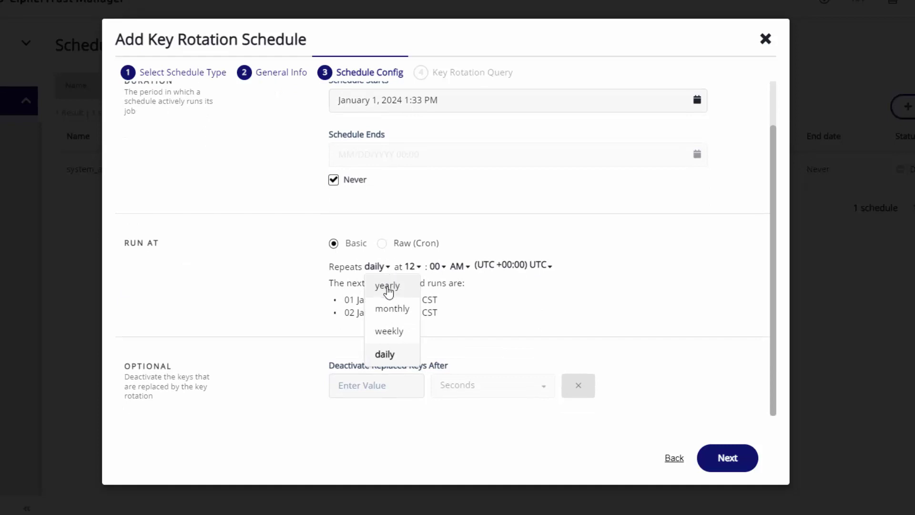
left_click(388, 285)
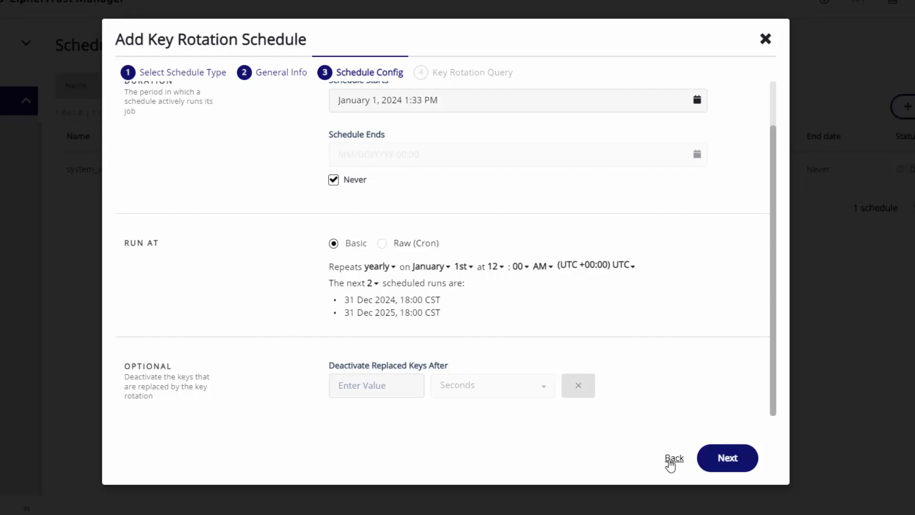
left_click(728, 459)
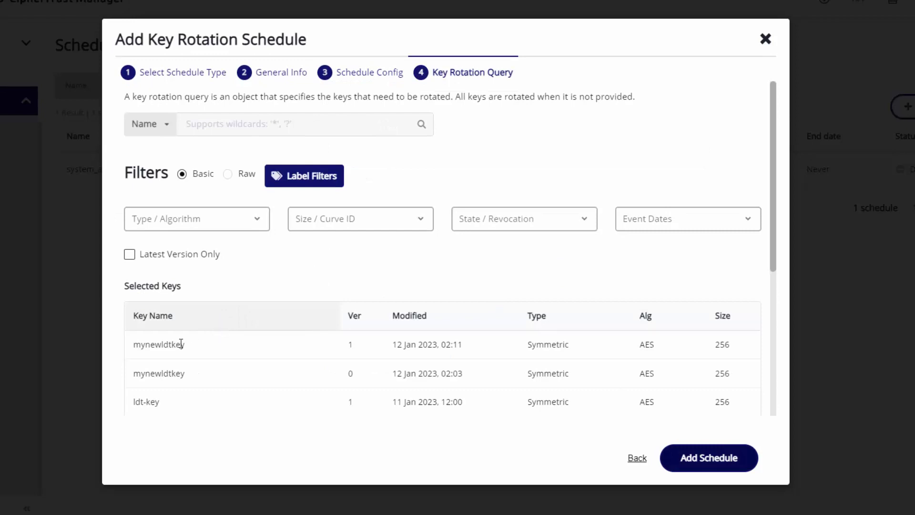
Filter keys to mynewldtkey, restrict to Latest Version Only, and add the schedule
left_click(212, 118)
type("myn")
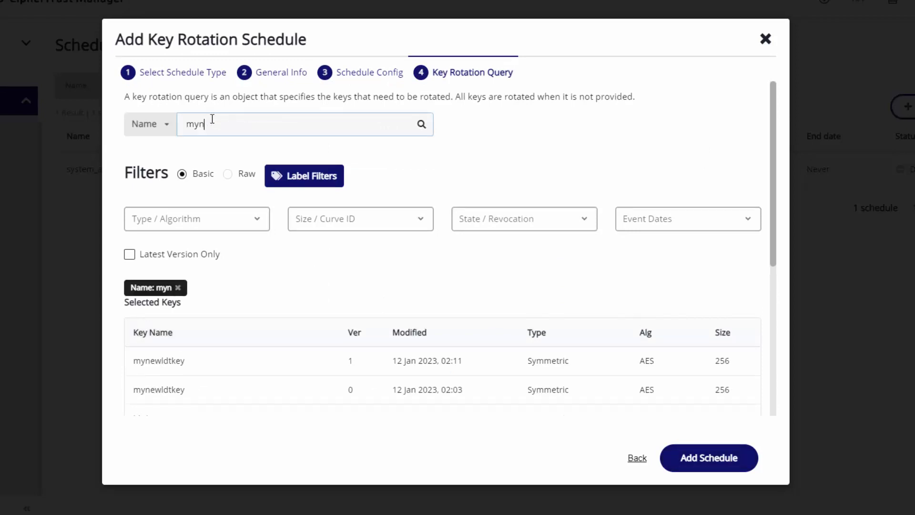
type("ewldtkey")
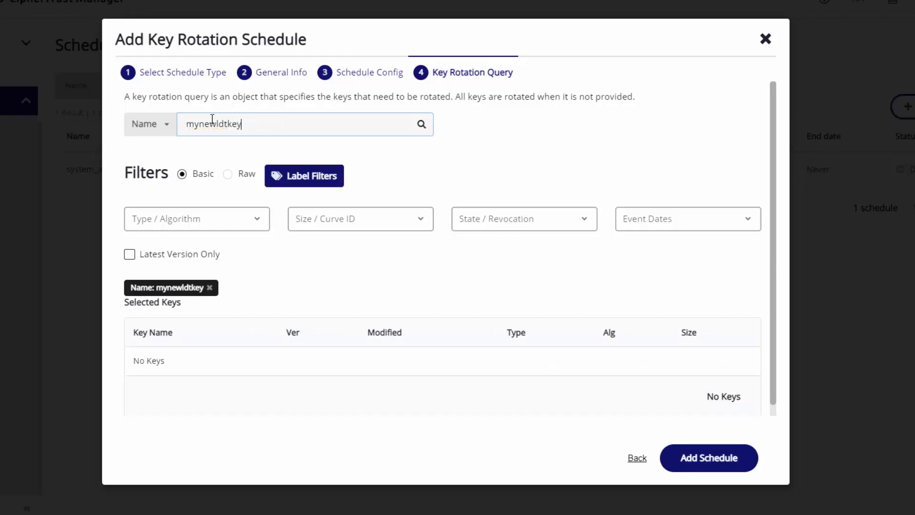
left_click(130, 255)
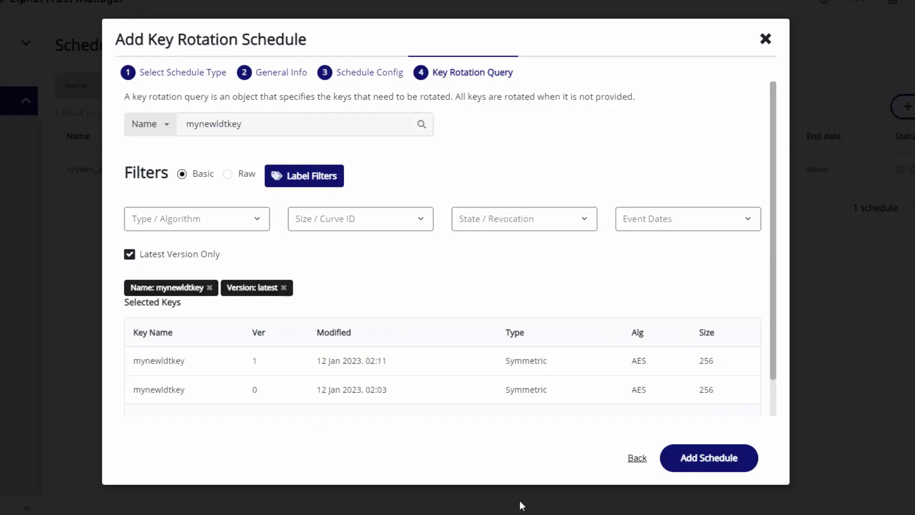
left_click(709, 458)
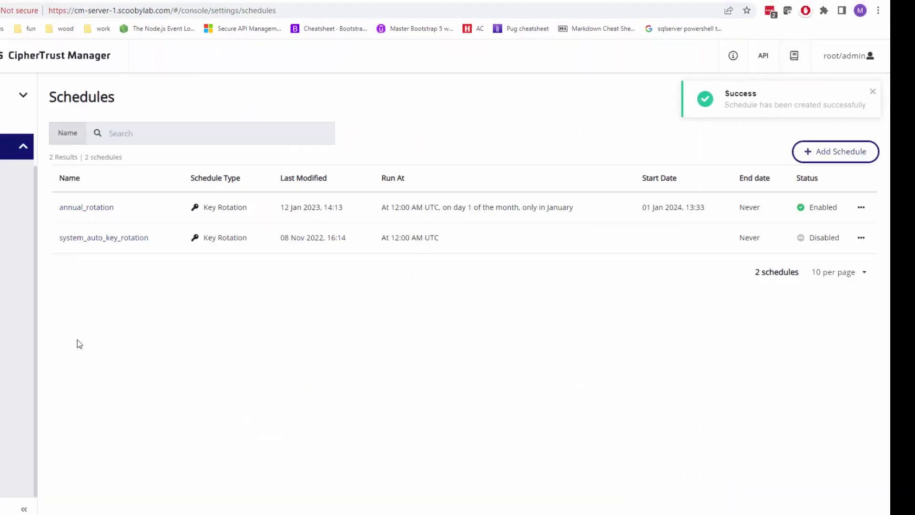
Open annual_rotation's details and expand its key rotation query to show mynewldtkey version 1
left_click(106, 208)
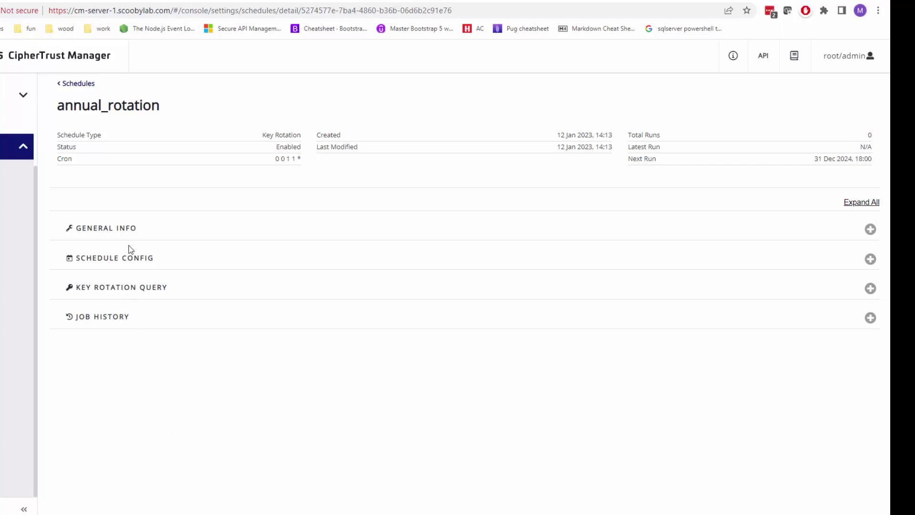
left_click(134, 289)
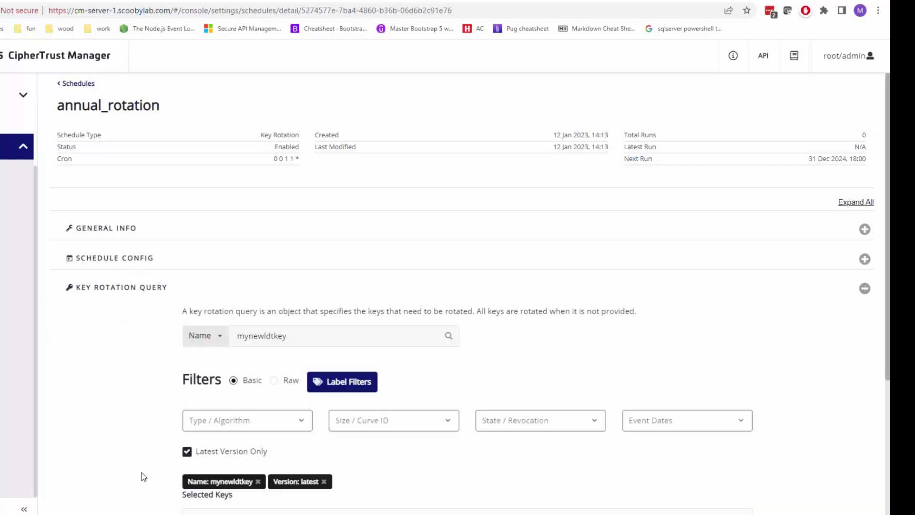
scroll(477, 399, "down", 4)
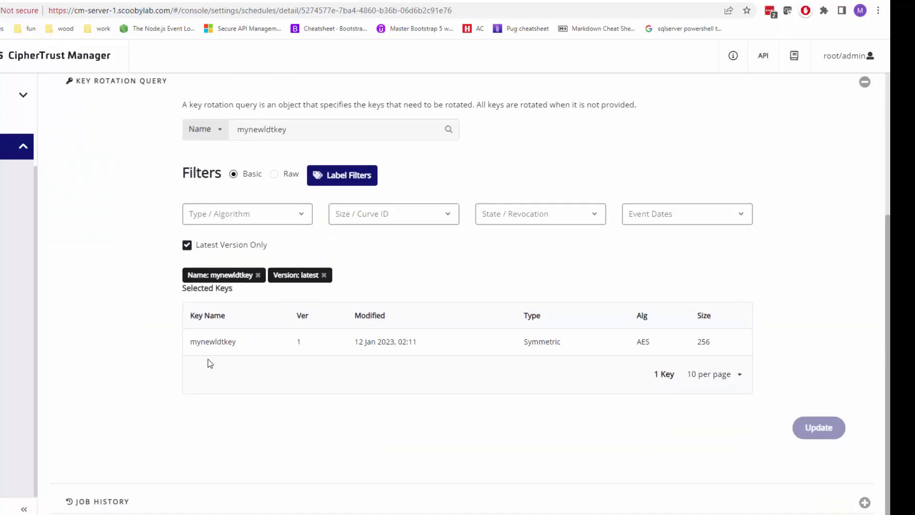